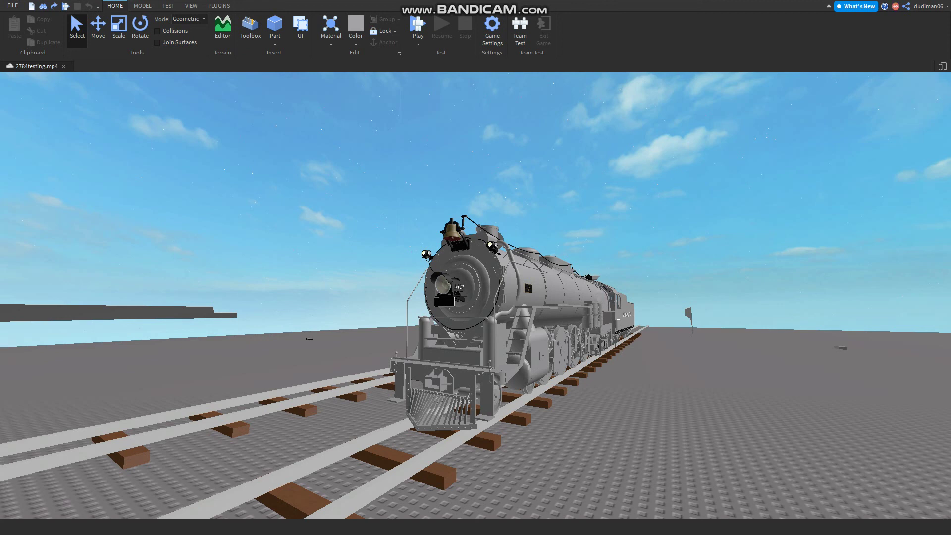
Step: Examine the steam locomotive model on the track from its front and front three-quarter side
{"action": "scroll", "coordinate": [461, 286], "scroll_direction": "up", "scroll_amount": 3}
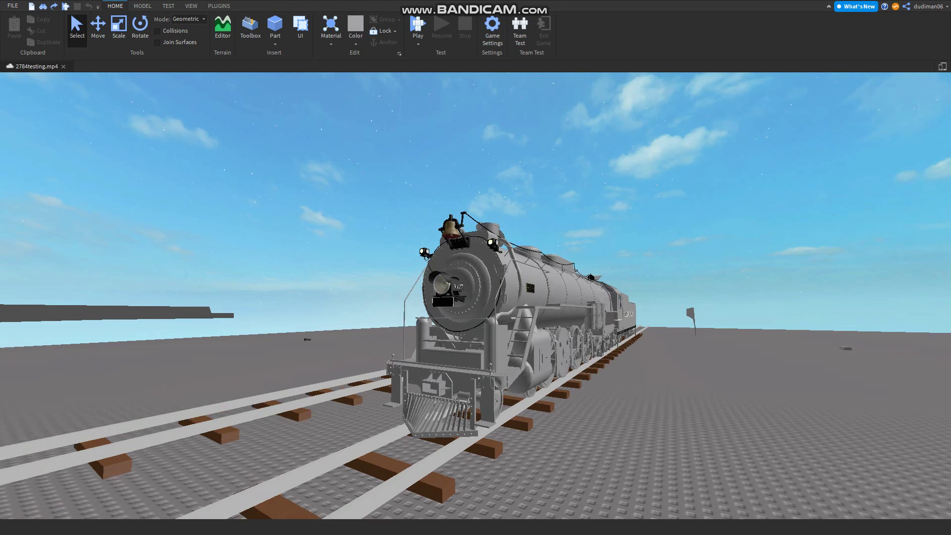
{"action": "scroll", "coordinate": [461, 287], "scroll_direction": "down", "scroll_amount": 4}
{"action": "right_click_drag", "start_coordinate": [463, 284], "coordinate": [455, 287]}
{"action": "key", "text": "w"}
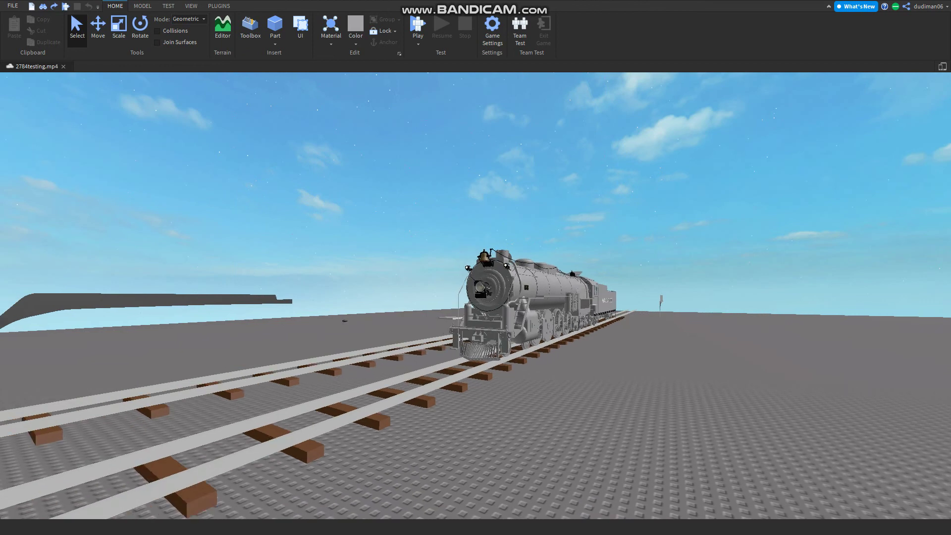
{"action": "key", "text": "d"}
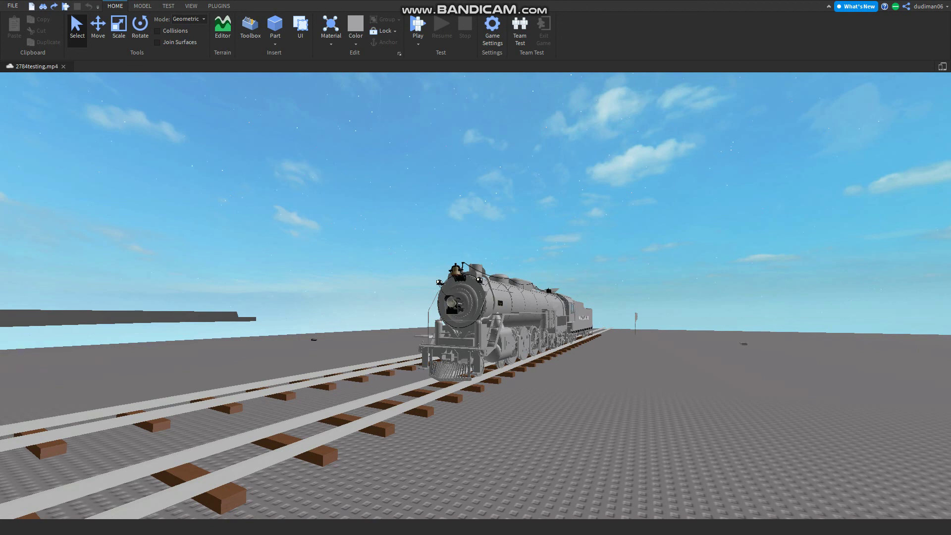
{"action": "key", "text": "w"}
{"action": "key", "text": "d"}
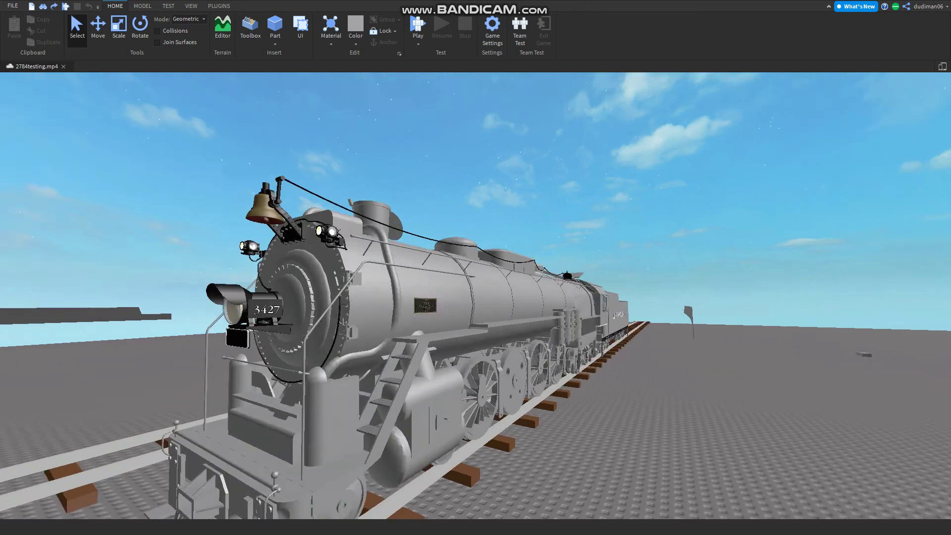
{"action": "key", "text": "w"}
{"action": "key", "text": "q"}
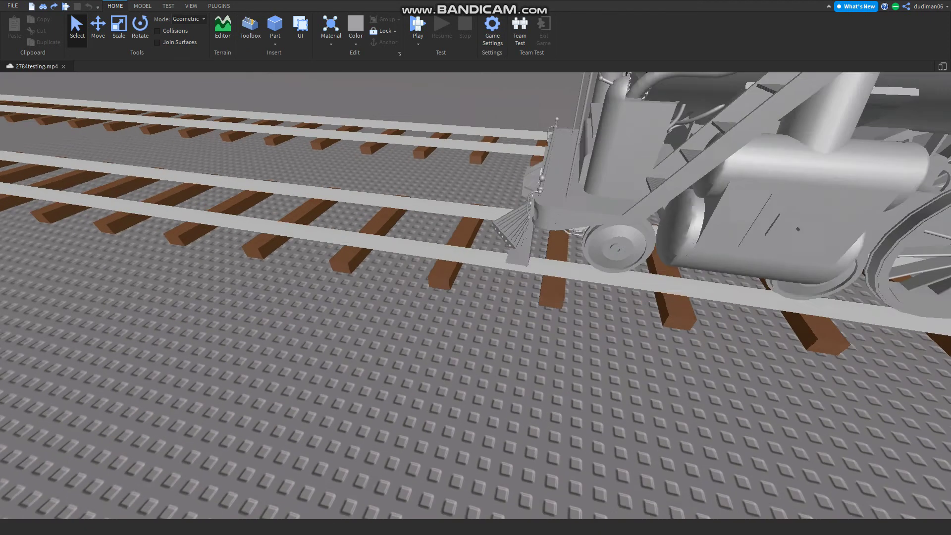
Step: Inspect the locomotive and its tender in side profile, including the full length and the front end
{"action": "key", "text": "s"}
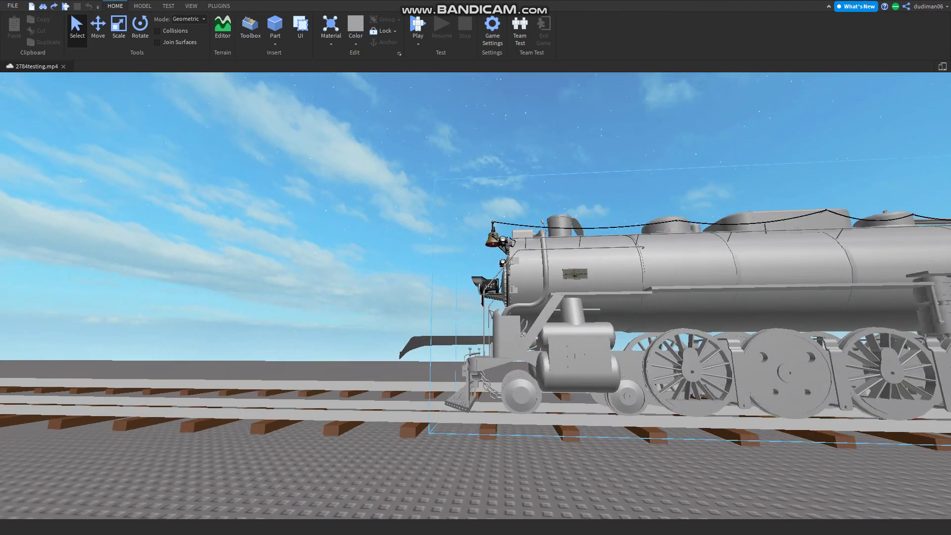
{"action": "key", "text": "s"}
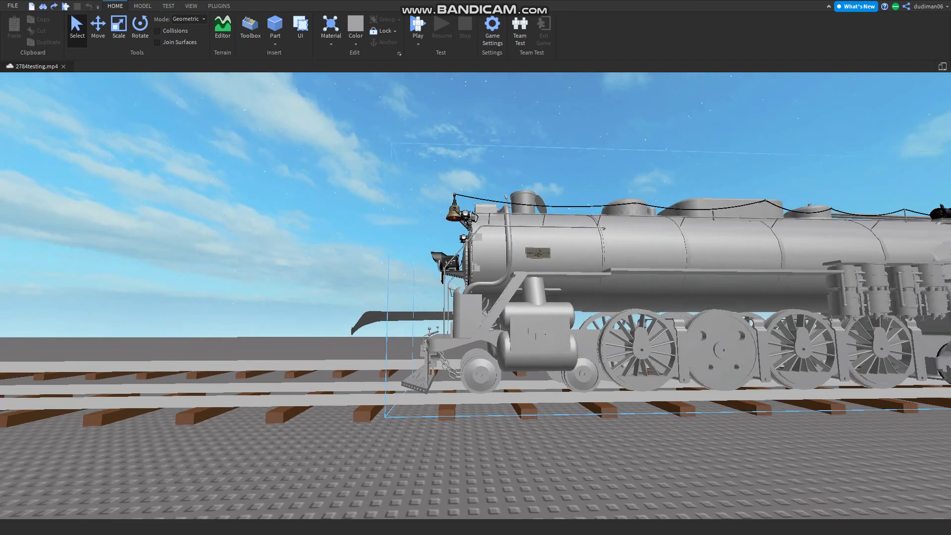
{"action": "key", "text": "w"}
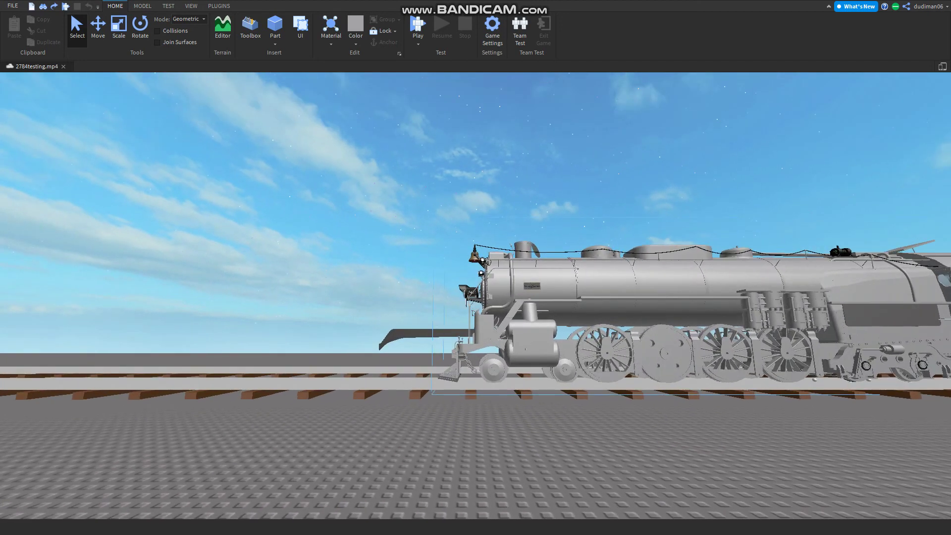
{"action": "key", "text": "q"}
{"action": "key", "text": "w"}
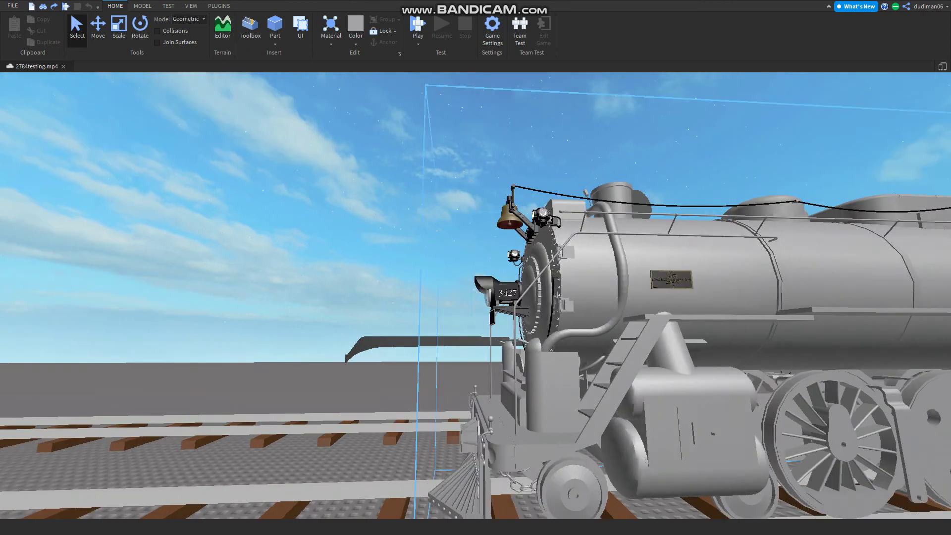
{"action": "key", "text": "e"}
{"action": "key", "text": "s"}
{"action": "key", "text": "q"}
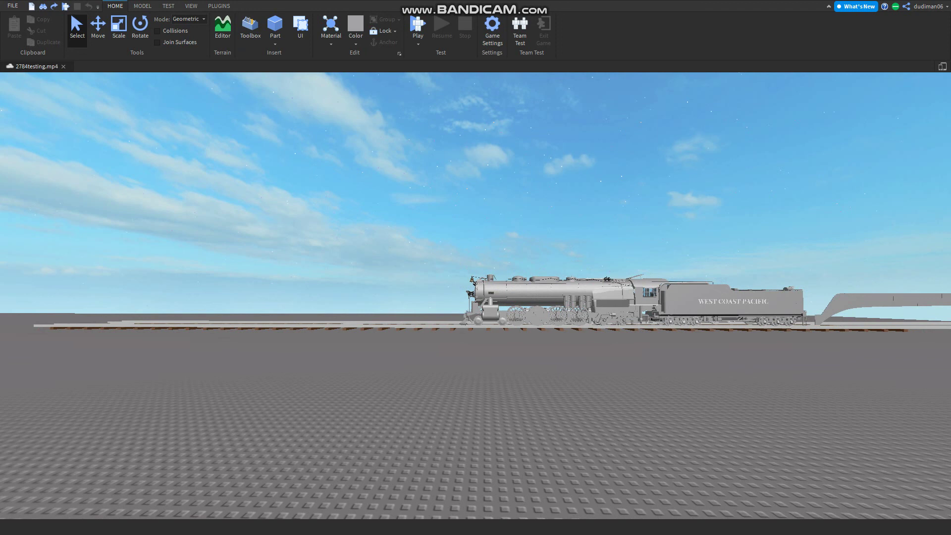
{"action": "key", "text": "w"}
{"action": "key", "text": "w"}
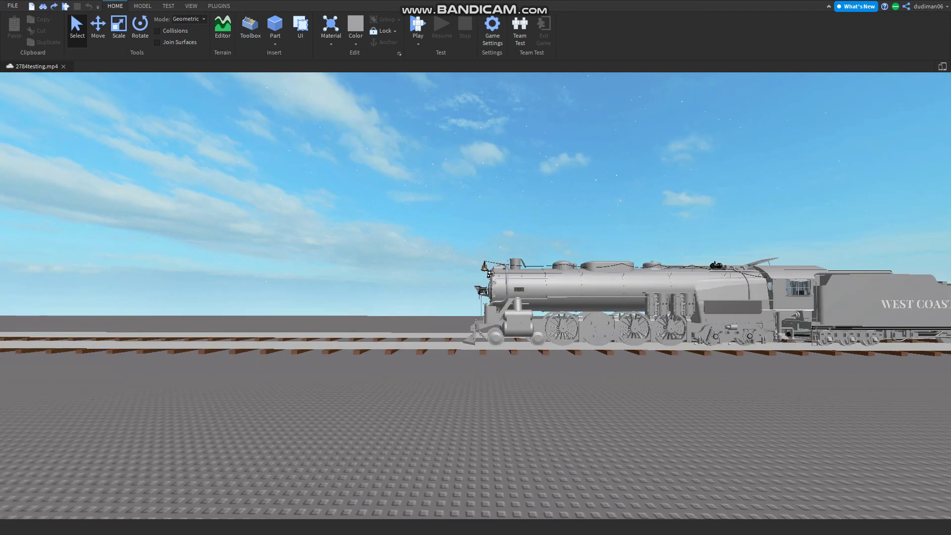
{"action": "key", "text": "w"}
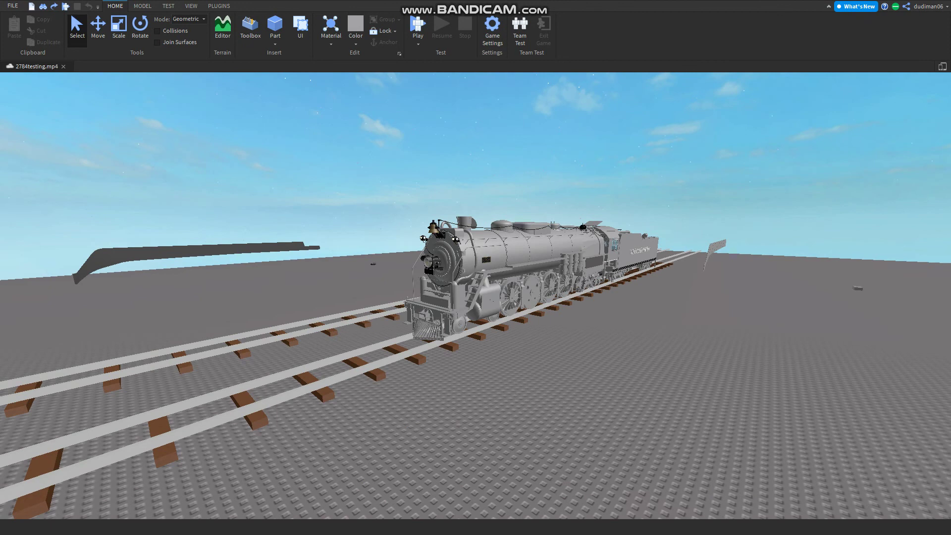
{"action": "key", "text": "w"}
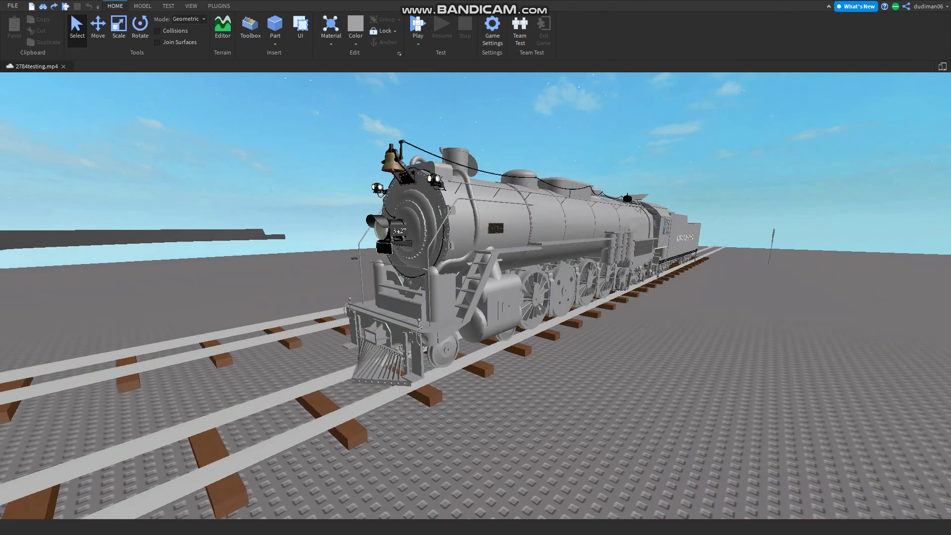
{"action": "key", "text": "w"}
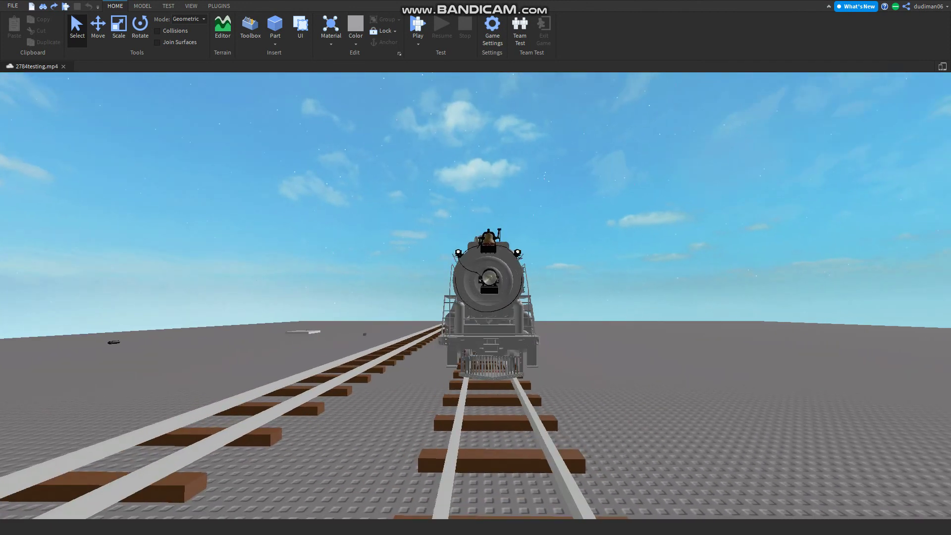
Step: Examine the locomotive's cylinder, small leading wheels, pilot chains and builder's plate up close
{"action": "key", "text": "w"}
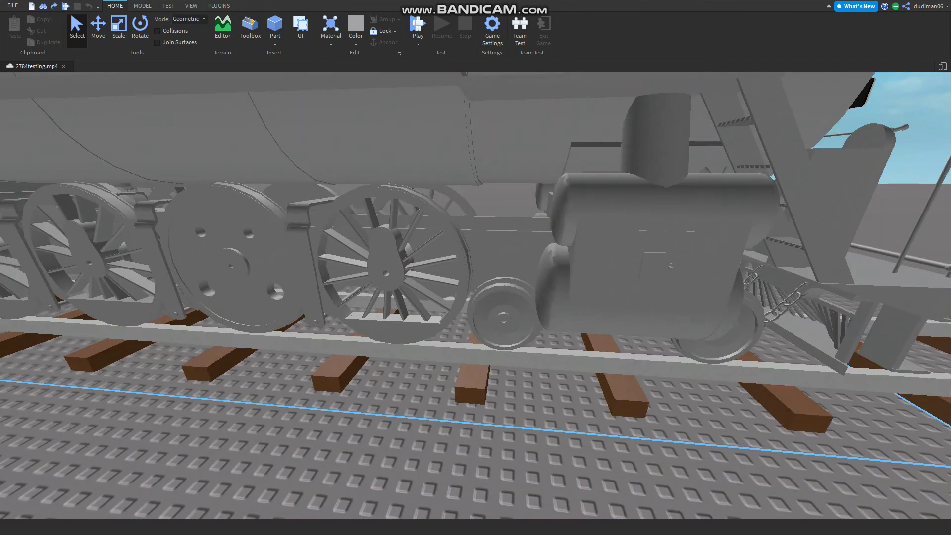
{"action": "key", "text": "s"}
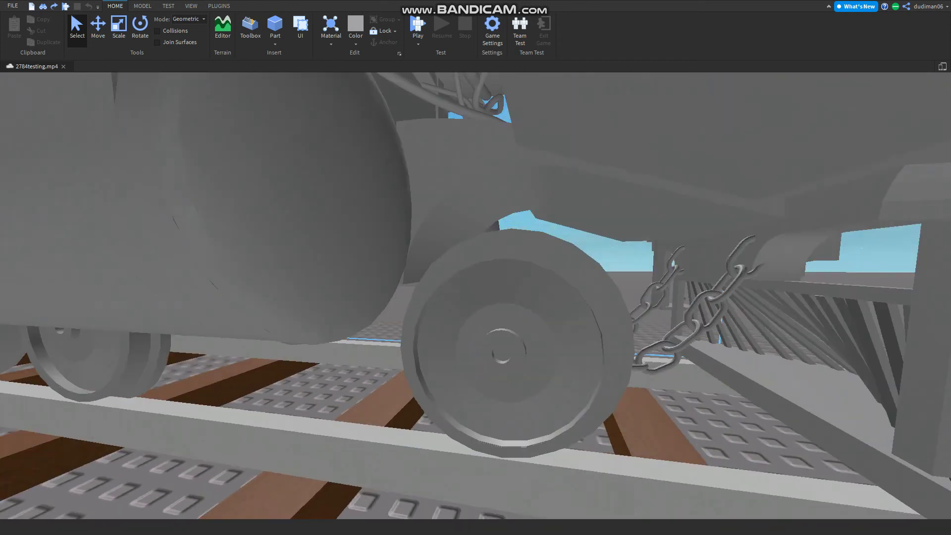
{"action": "key", "text": "w"}
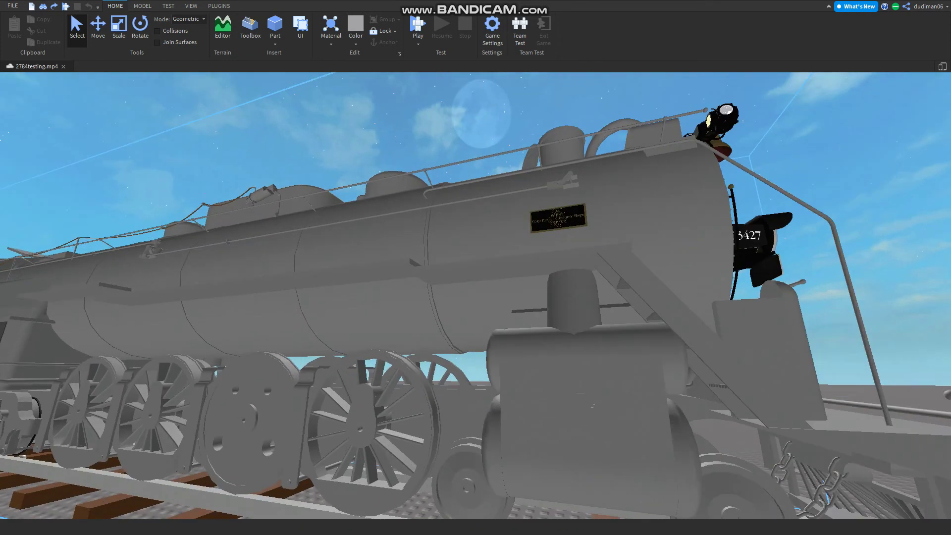
{"action": "key", "text": "s"}
{"action": "key", "text": "s"}
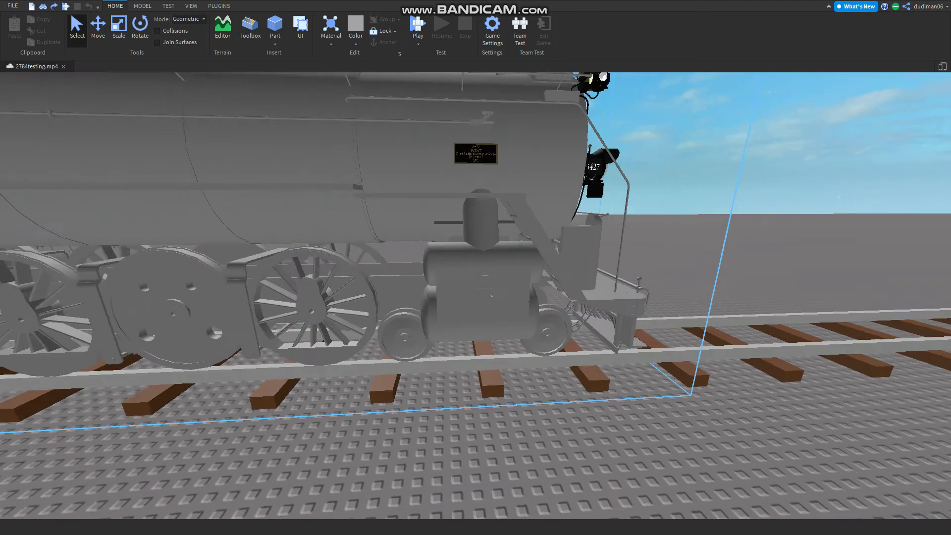
{"action": "key", "text": "w"}
{"action": "key", "text": "s"}
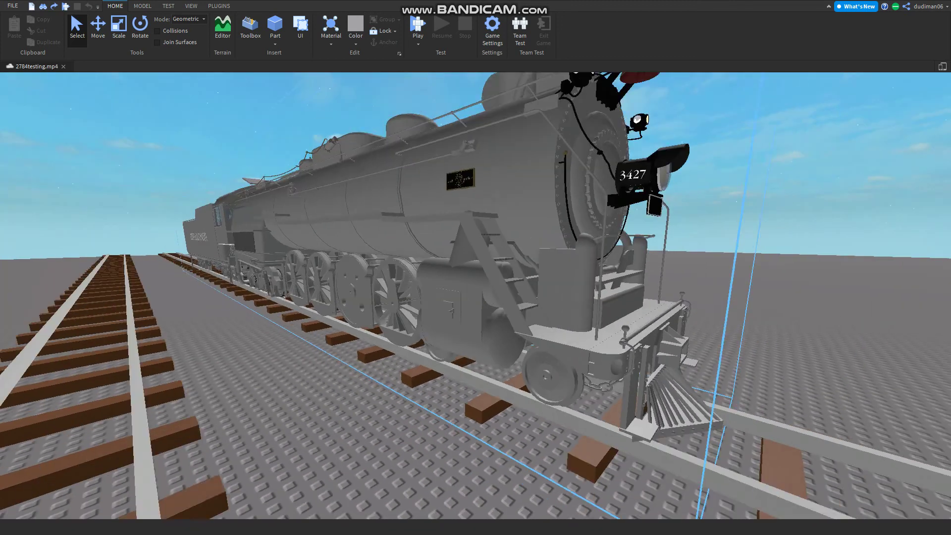
{"action": "key", "text": "w"}
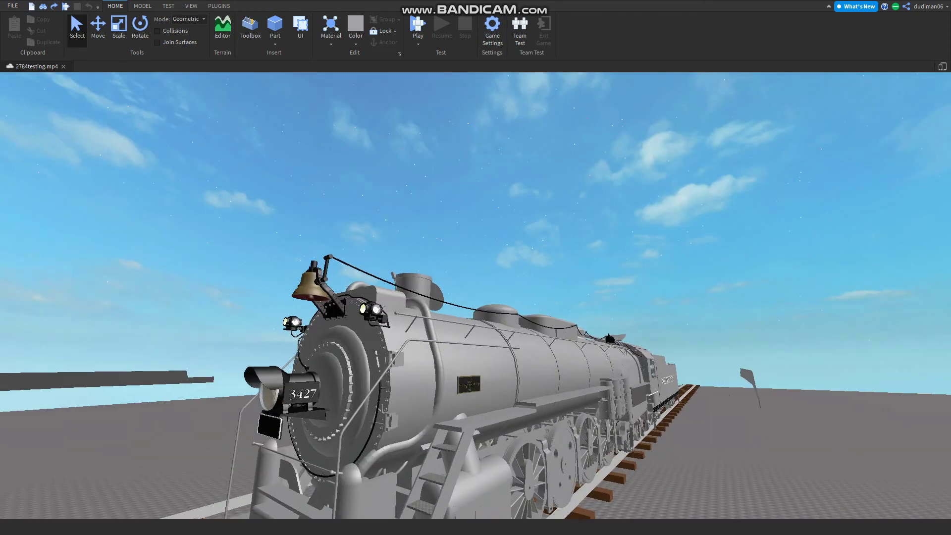
Step: Inspect the smokebox front with its bell, headlight and marker lights, and the chimney on top of the boiler
{"action": "key", "text": "s"}
{"action": "key", "text": "w"}
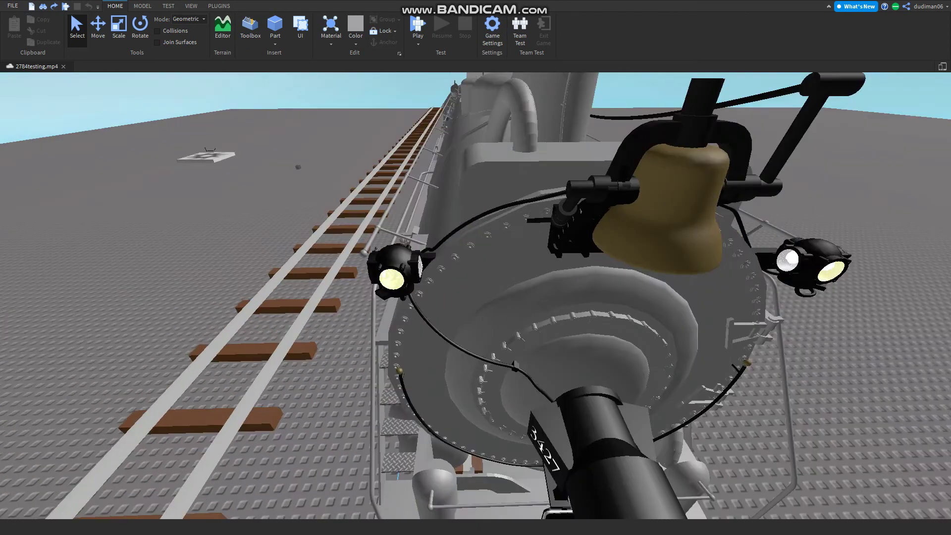
{"action": "key", "text": "a"}
{"action": "key", "text": "w"}
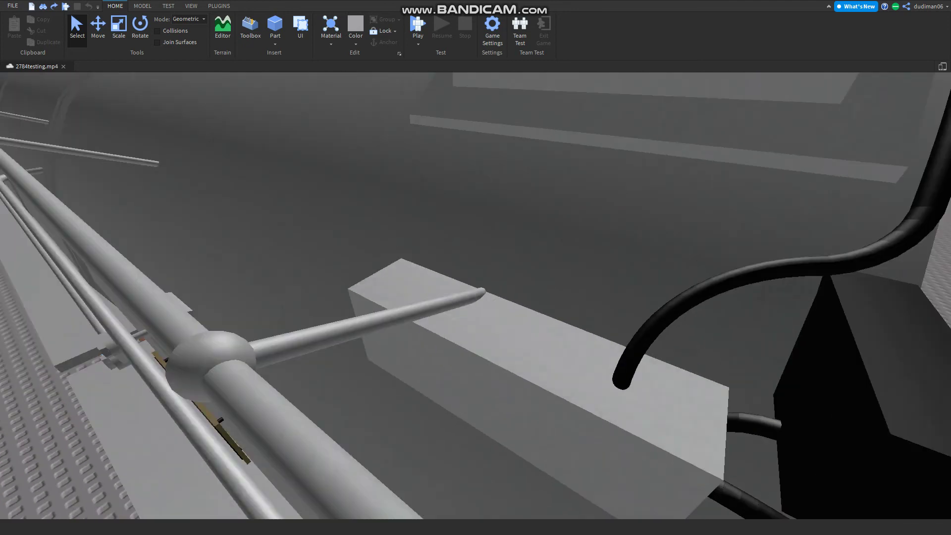
{"action": "key", "text": "s"}
{"action": "key", "text": "e"}
{"action": "key", "text": "w"}
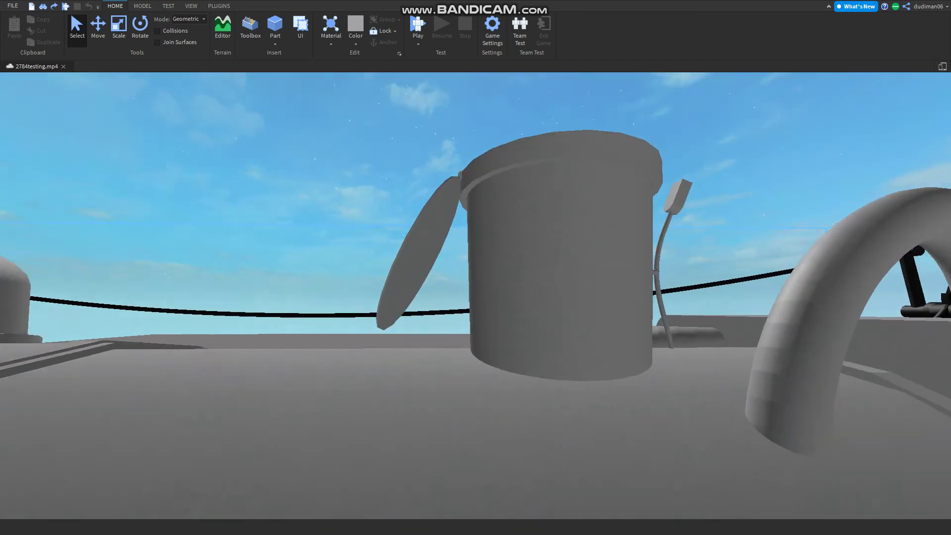
{"action": "key", "text": "q"}
{"action": "key", "text": "a"}
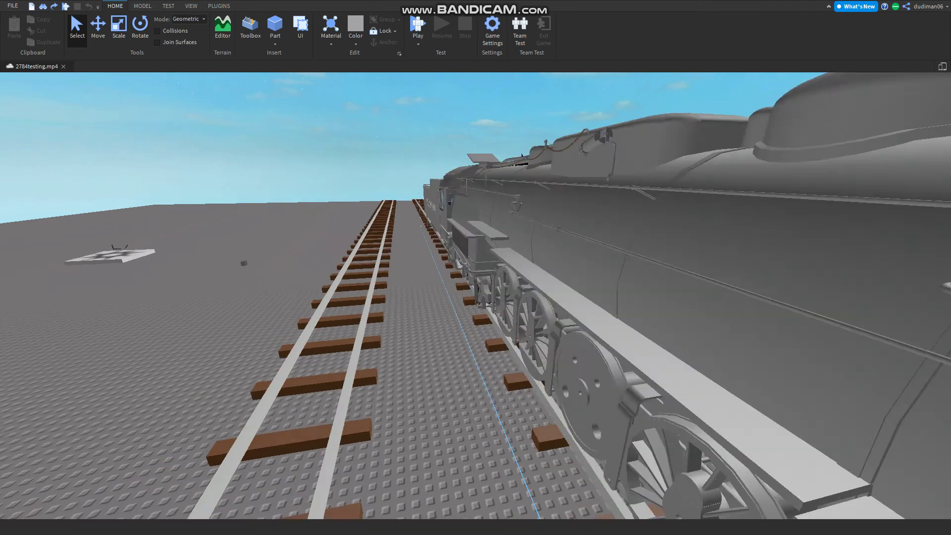
Step: Examine the rear spoked driving wheels and the adjoining frame and piping beneath the firebox
{"action": "key", "text": "w"}
{"action": "key", "text": "d"}
{"action": "key", "text": "w"}
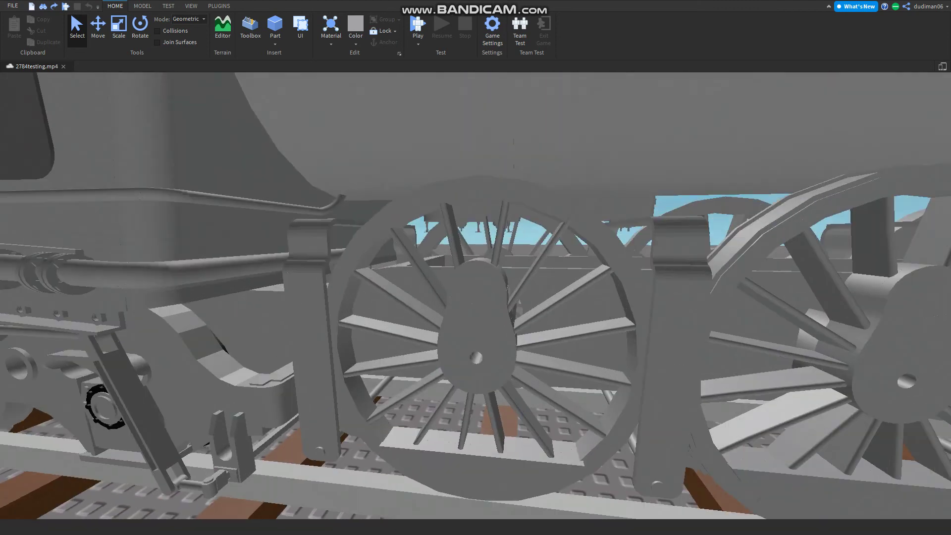
{"action": "key", "text": "s"}
{"action": "key", "text": "s"}
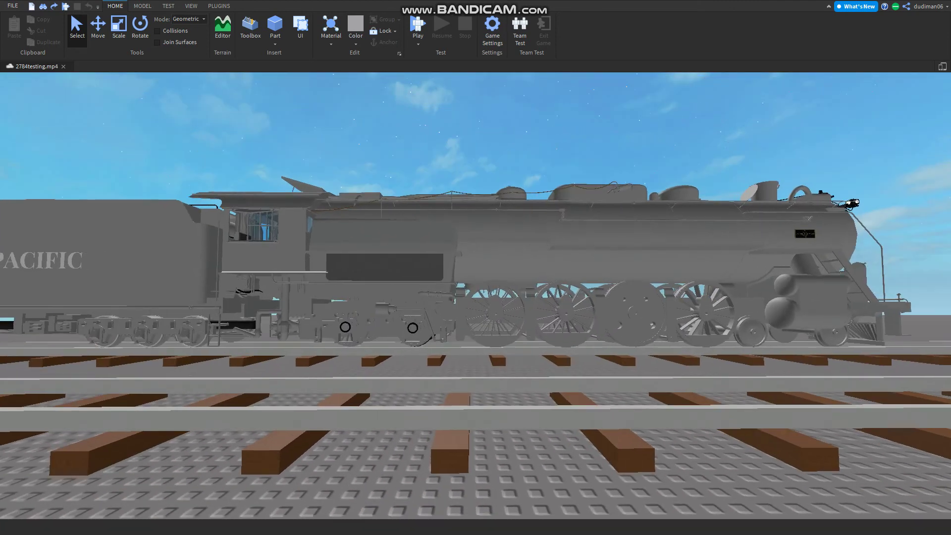
{"action": "key", "text": "w"}
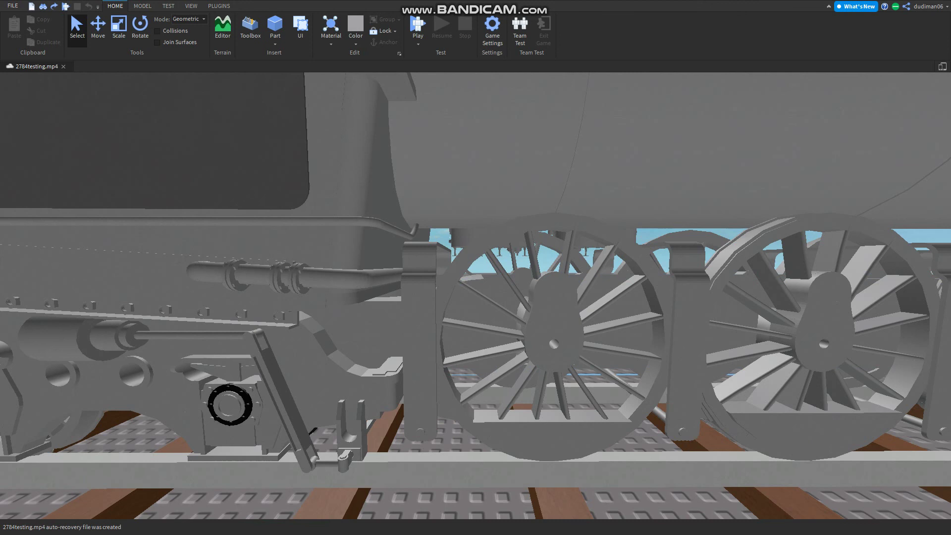
{"action": "key", "text": "s"}
{"action": "key", "text": "w"}
{"action": "key", "text": "s"}
{"action": "key", "text": "w"}
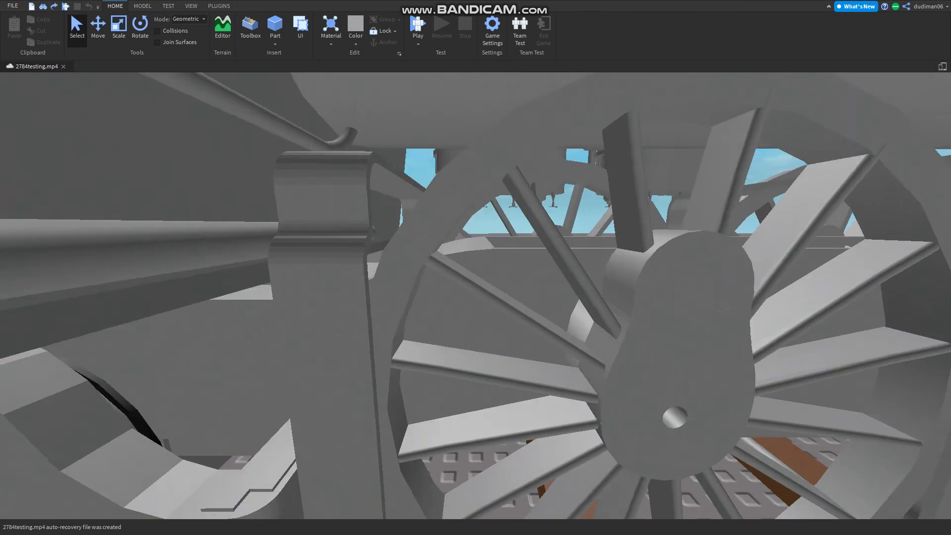
{"action": "key", "text": "s"}
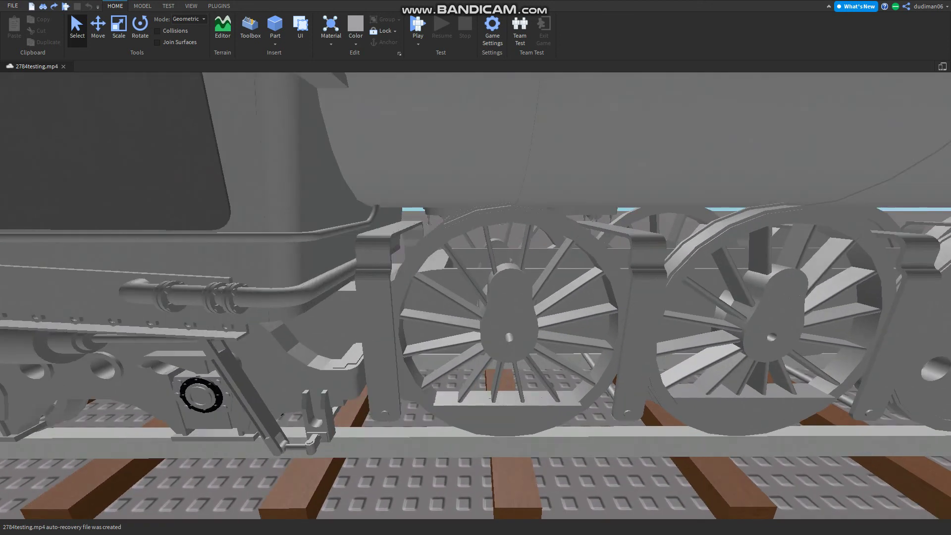
Step: Inspect the row of driving wheels and their hangers, from the rear spoked pair past the solid disc wheel to the front one
{"action": "key", "text": "d"}
{"action": "key", "text": "w"}
{"action": "key", "text": "a"}
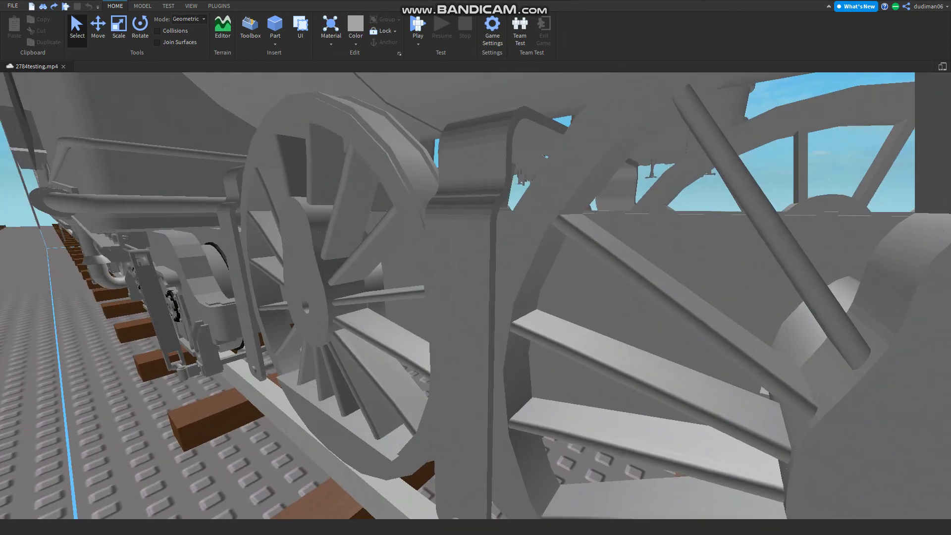
{"action": "key", "text": "d"}
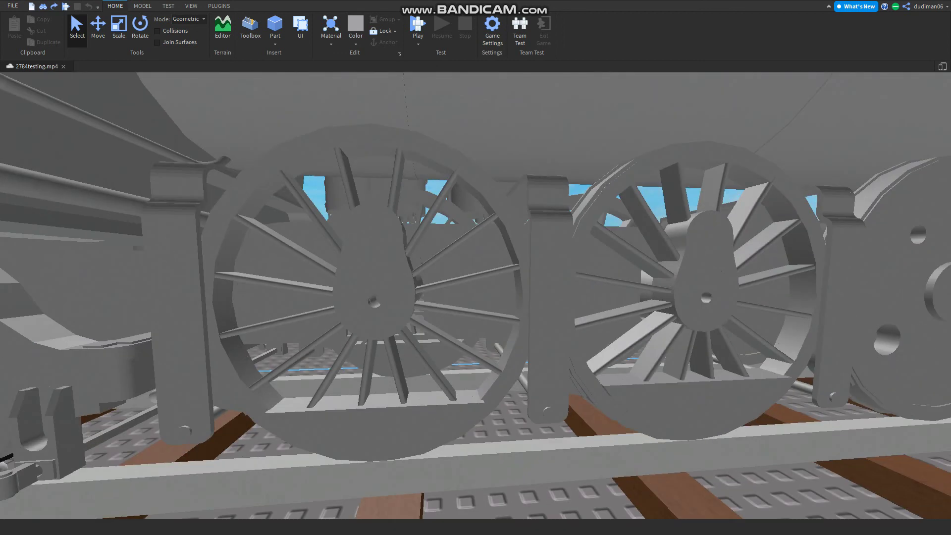
{"action": "key", "text": "w"}
{"action": "key", "text": "s"}
{"action": "key", "text": "d"}
{"action": "key", "text": "w"}
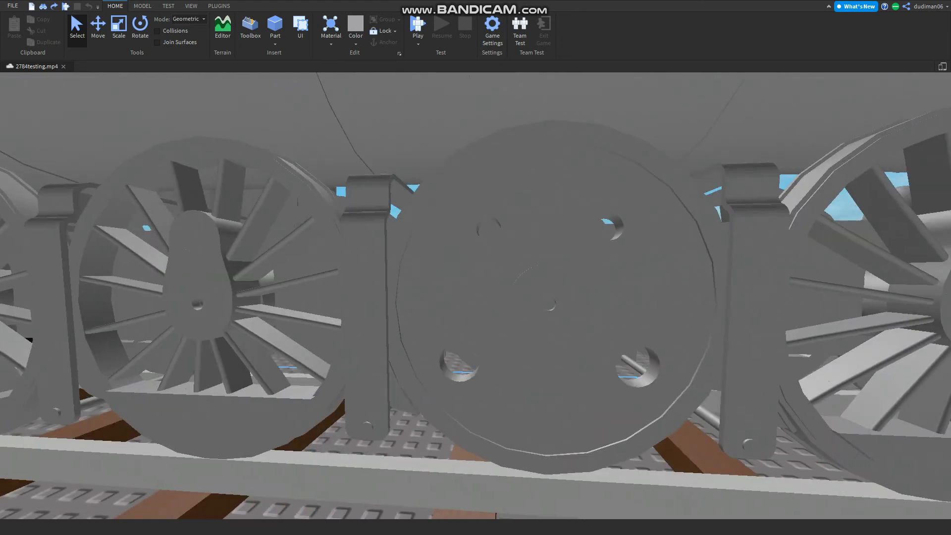
{"action": "key", "text": "s"}
{"action": "key", "text": "w"}
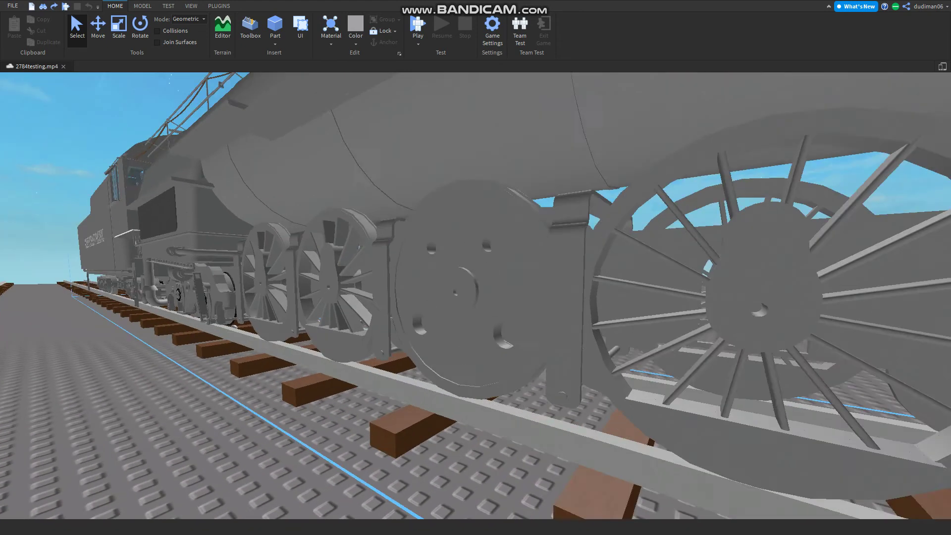
{"action": "key", "text": "s"}
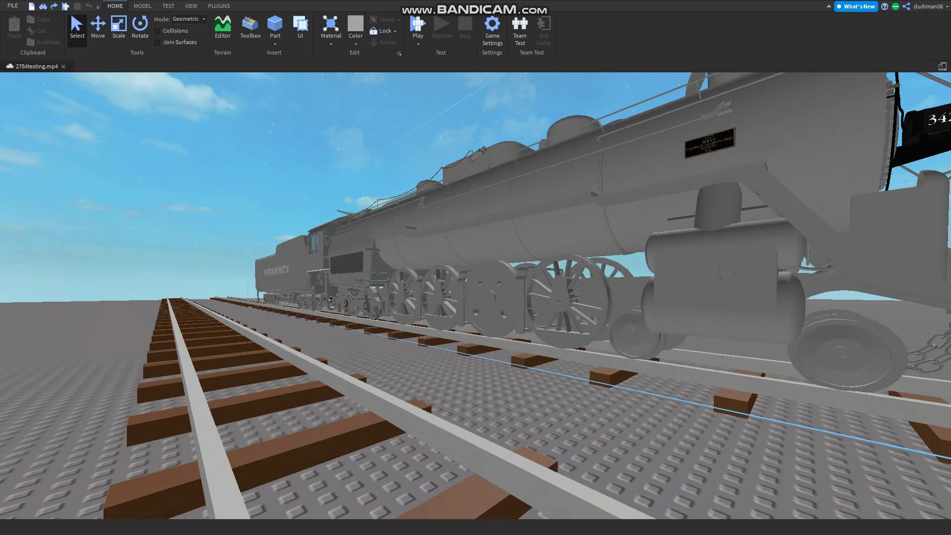
{"action": "key", "text": "d"}
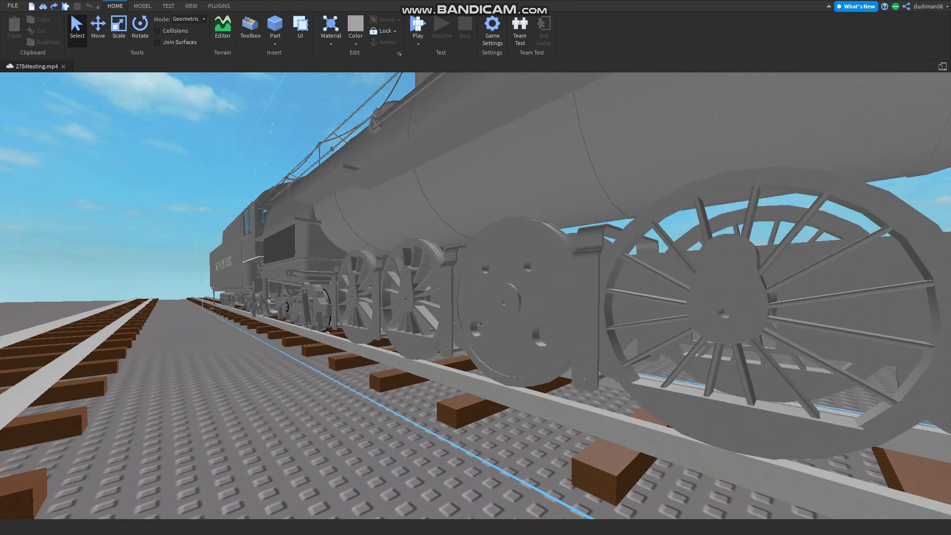
Step: Review the side of the locomotive from the driving wheels and cylinder out to the full engine and tender
{"action": "key", "text": "s"}
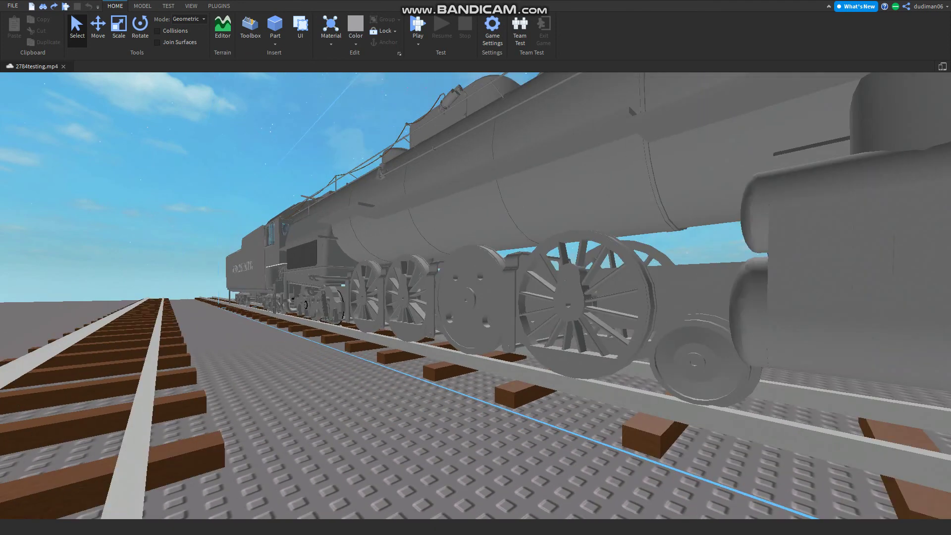
{"action": "key", "text": "s"}
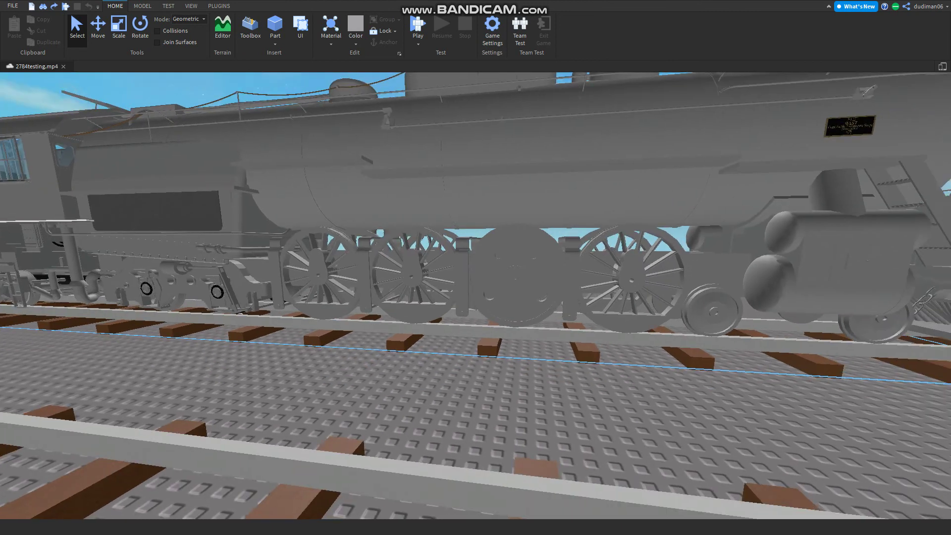
{"action": "key", "text": "s"}
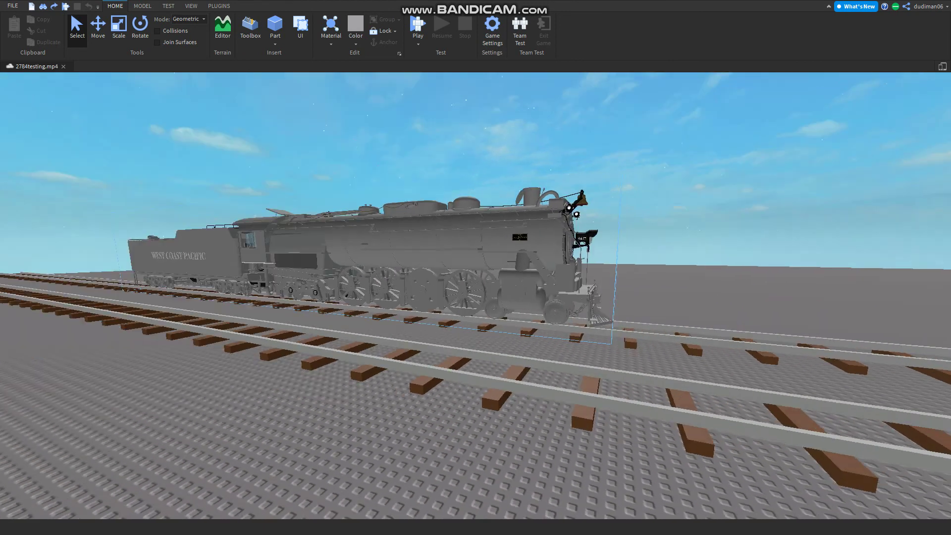
{"action": "key", "text": "w"}
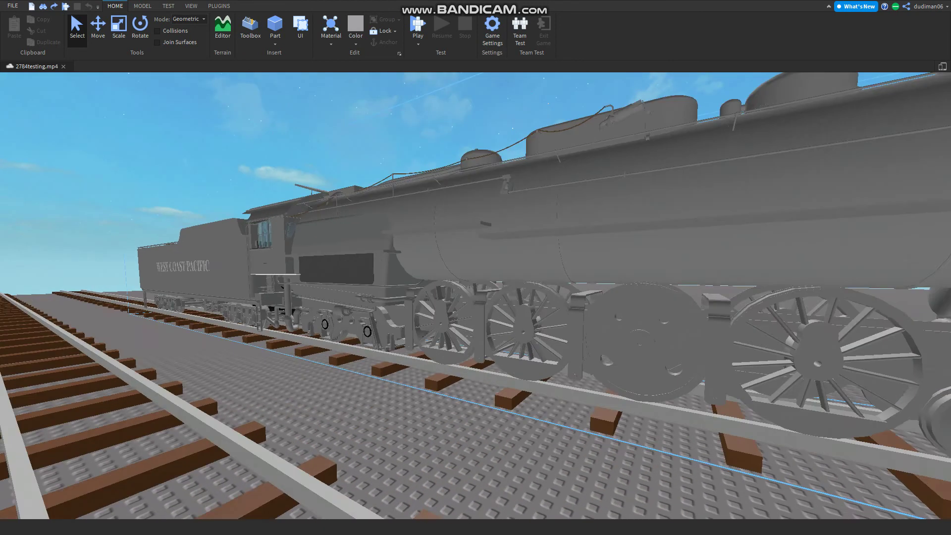
{"action": "key", "text": "s"}
{"action": "key", "text": "w"}
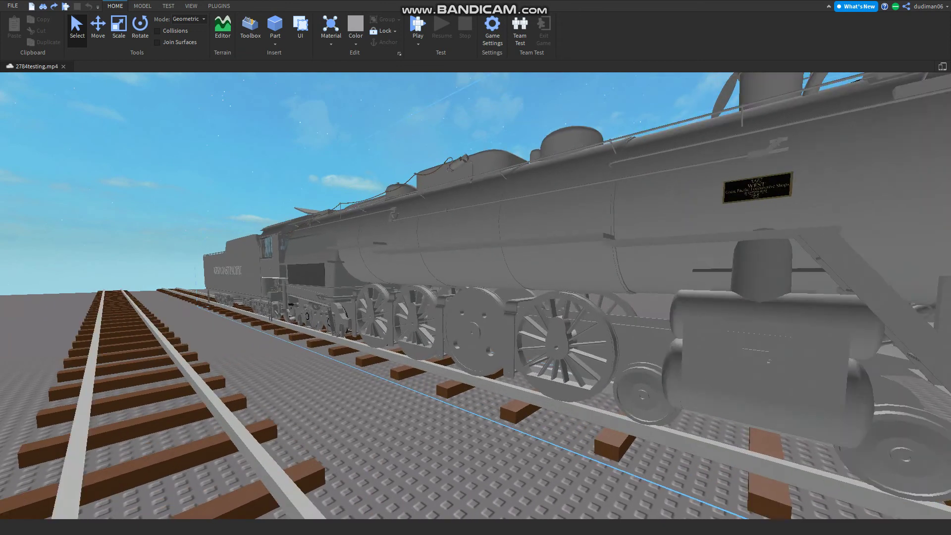
Step: Examine the axles and inner frame between the driving wheels beneath the boiler
{"action": "key", "text": "w"}
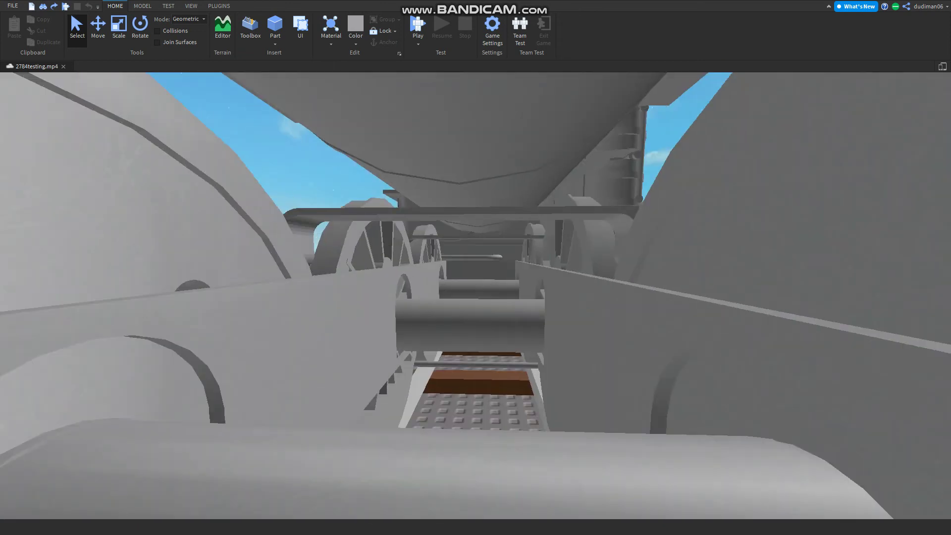
{"action": "key", "text": "w"}
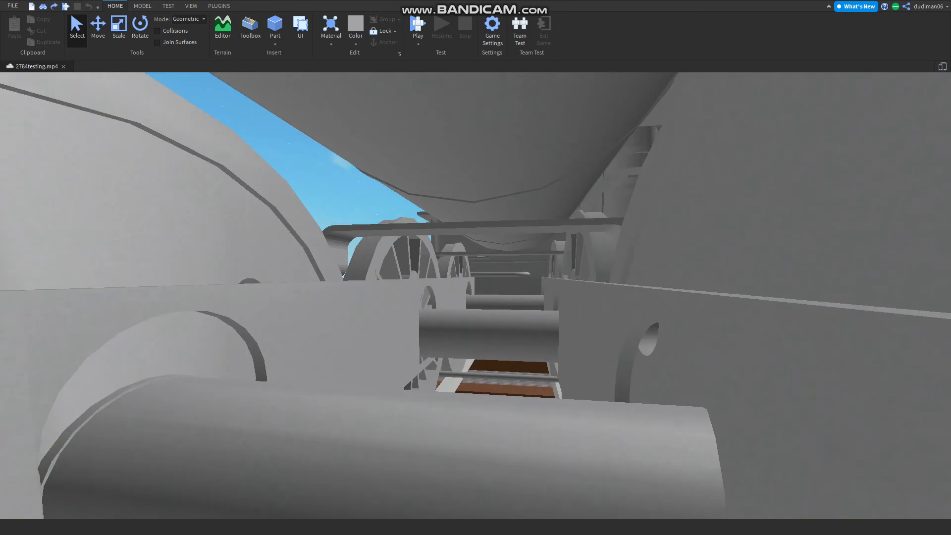
{"action": "key", "text": "w"}
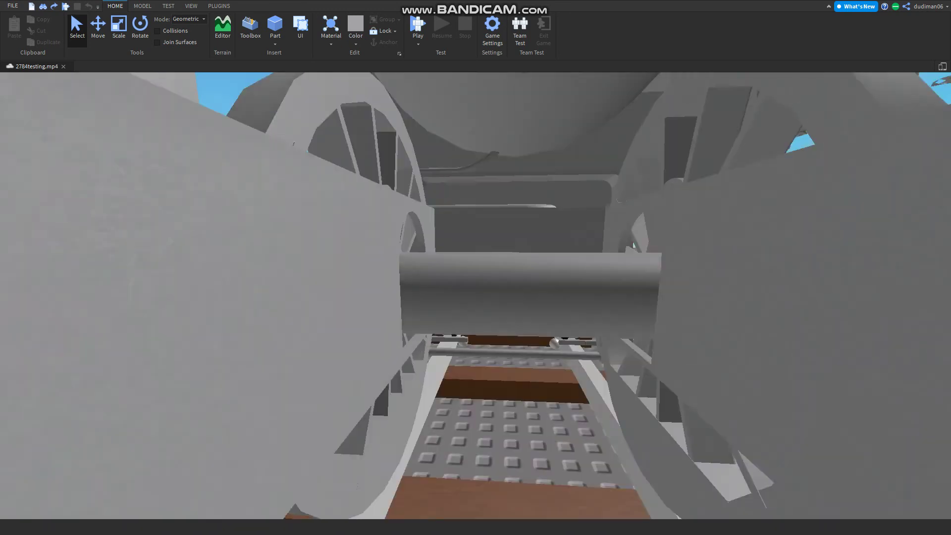
{"action": "key", "text": "s"}
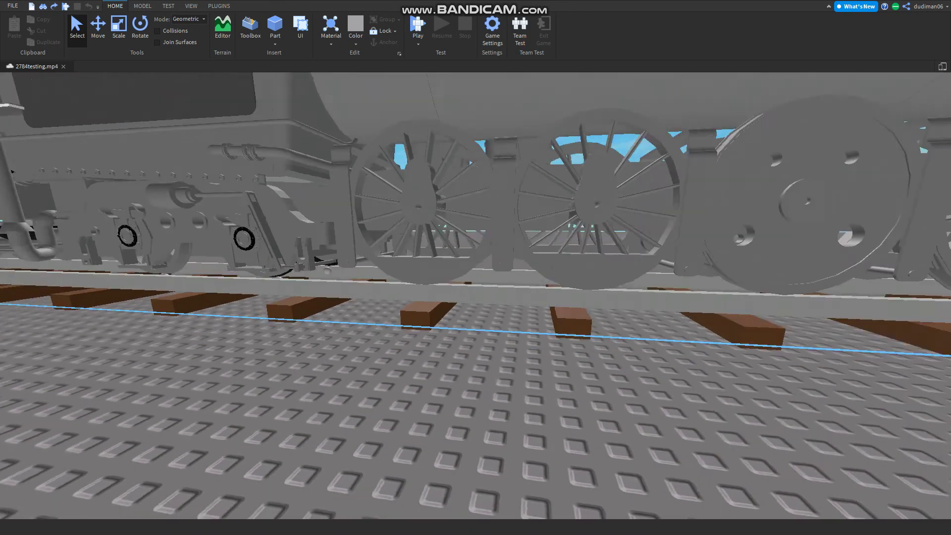
Step: Inspect the trailing truck, the piping under the cab and the firebox side with its flanged pipe
{"action": "key", "text": "w"}
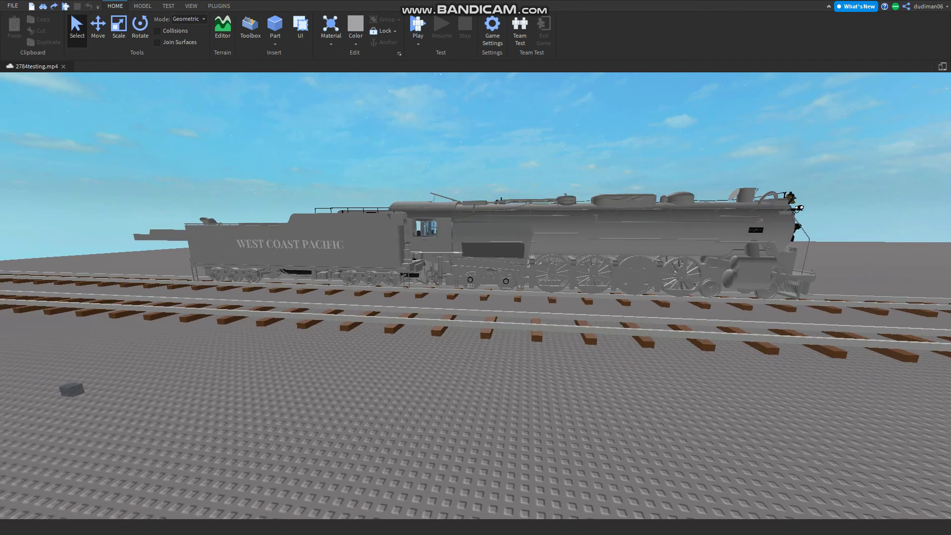
{"action": "key", "text": "w"}
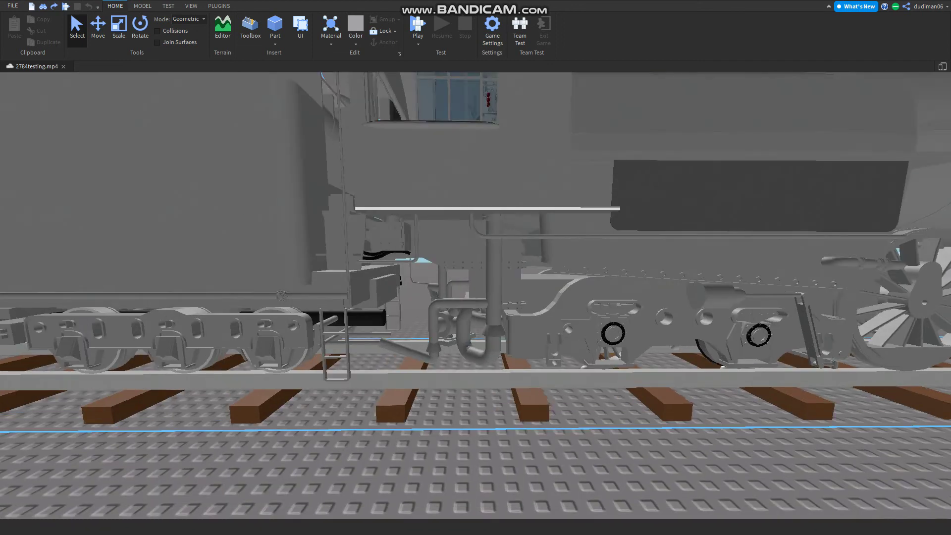
{"action": "key", "text": "s"}
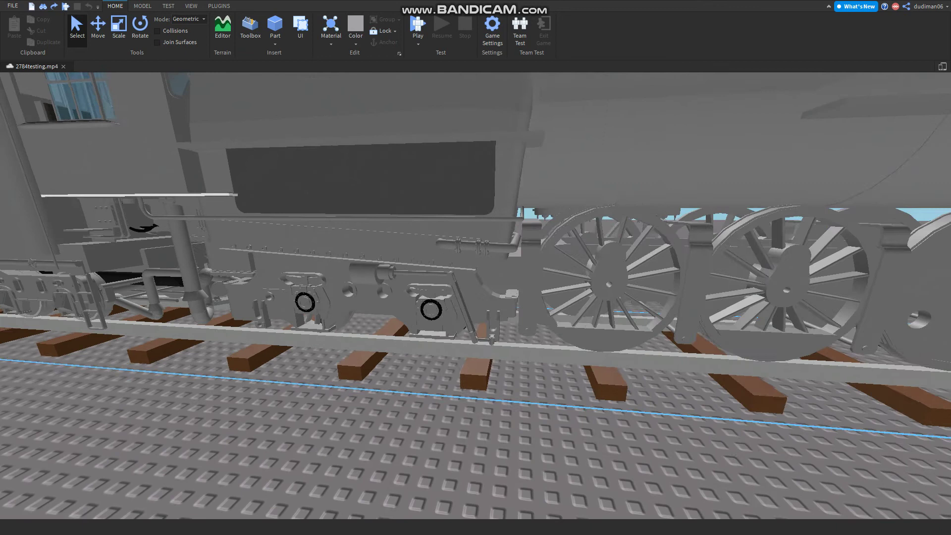
{"action": "key", "text": "w"}
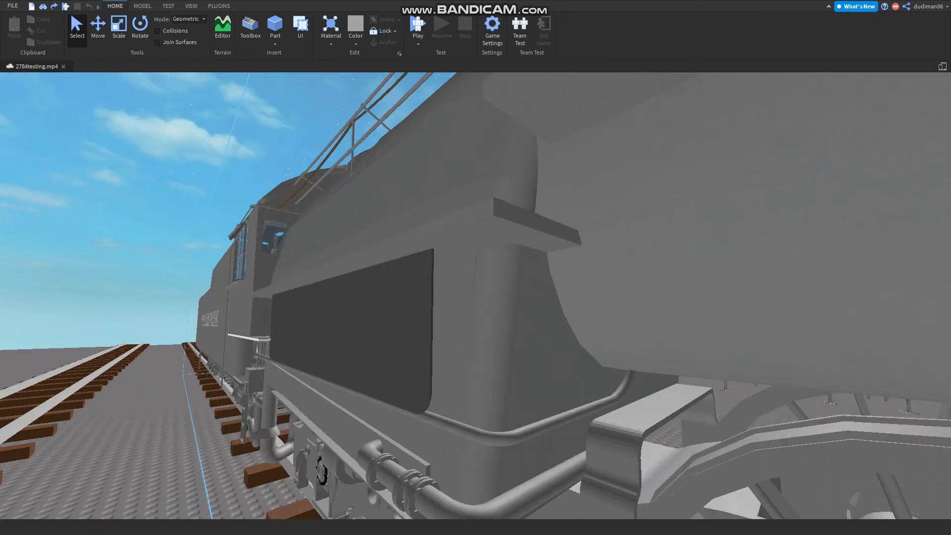
{"action": "key", "text": "s"}
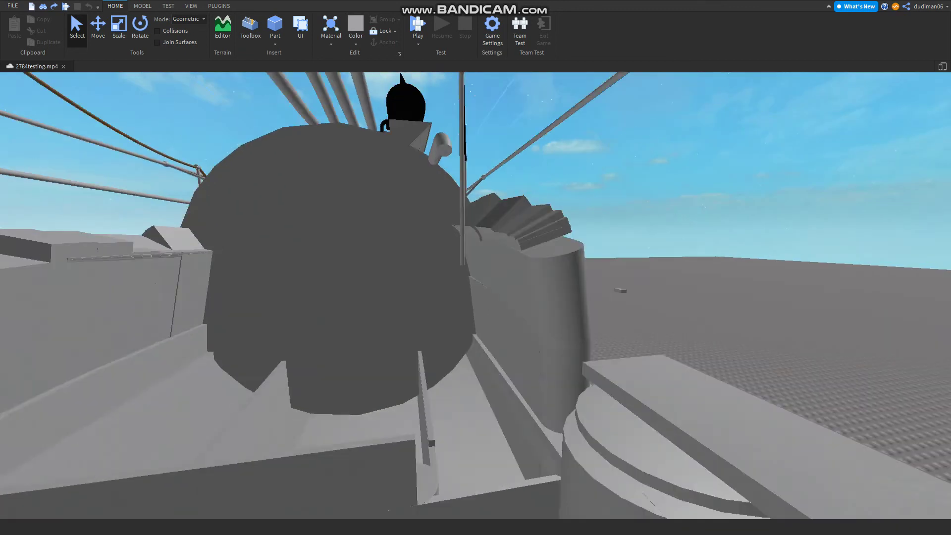
{"action": "key", "text": "a"}
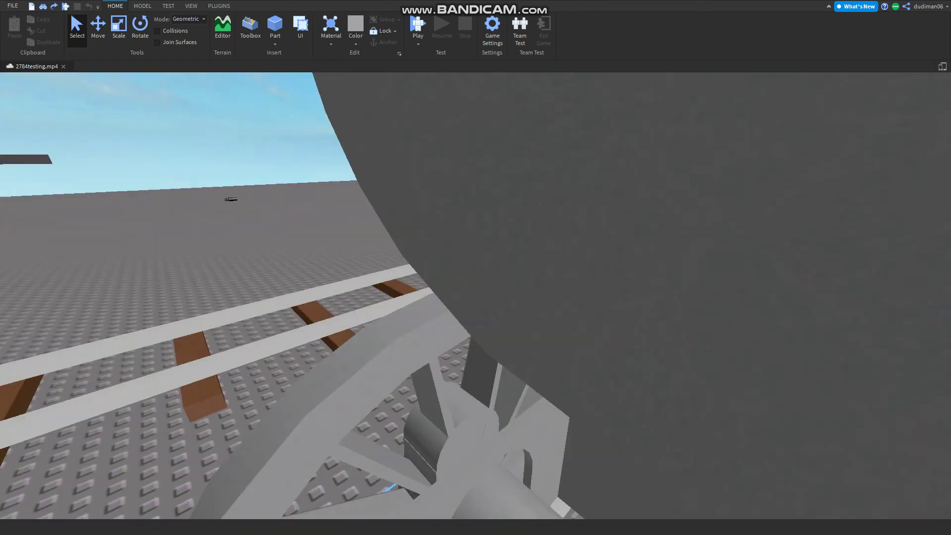
{"action": "key", "text": "w"}
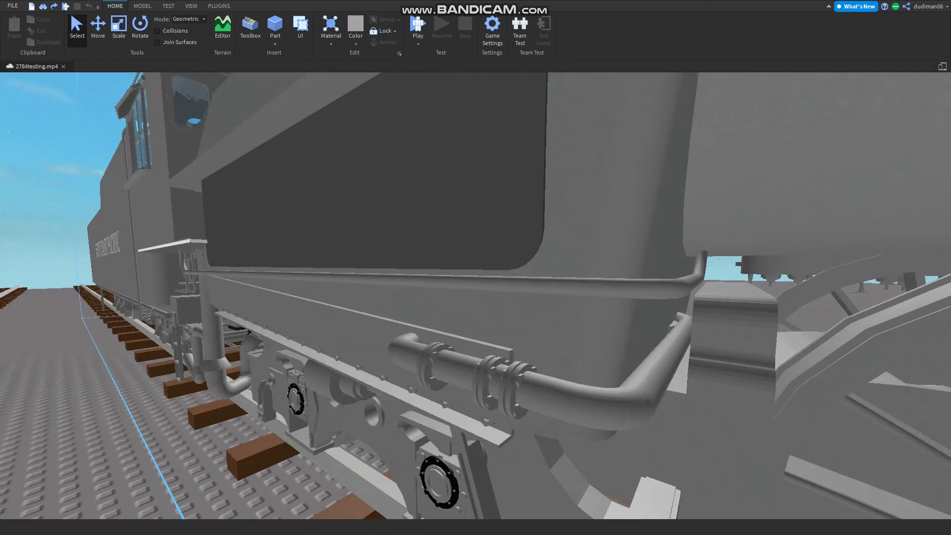
Step: Review the boiler and running gear along one side, then the driving wheels and pumps on the opposite side
{"action": "key", "text": "s"}
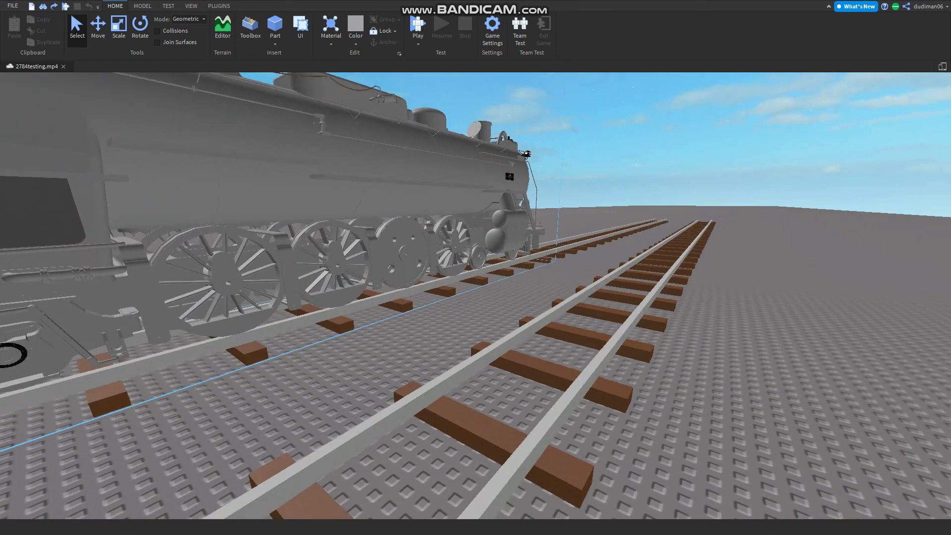
{"action": "key", "text": "a"}
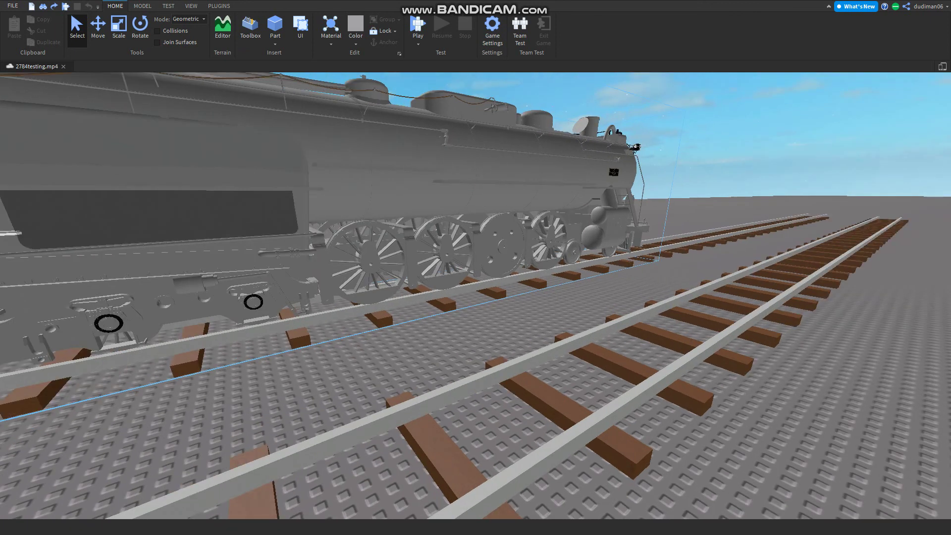
{"action": "key", "text": "s"}
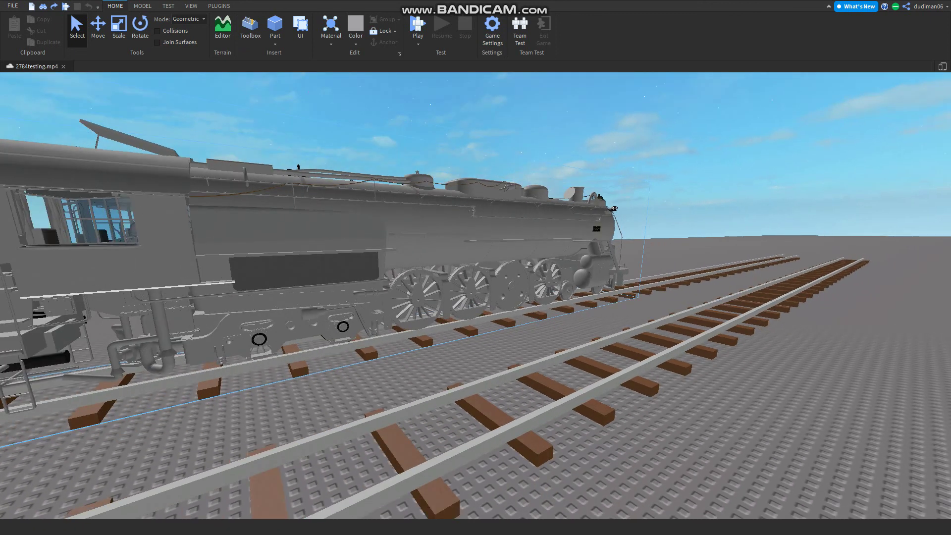
{"action": "key", "text": "w"}
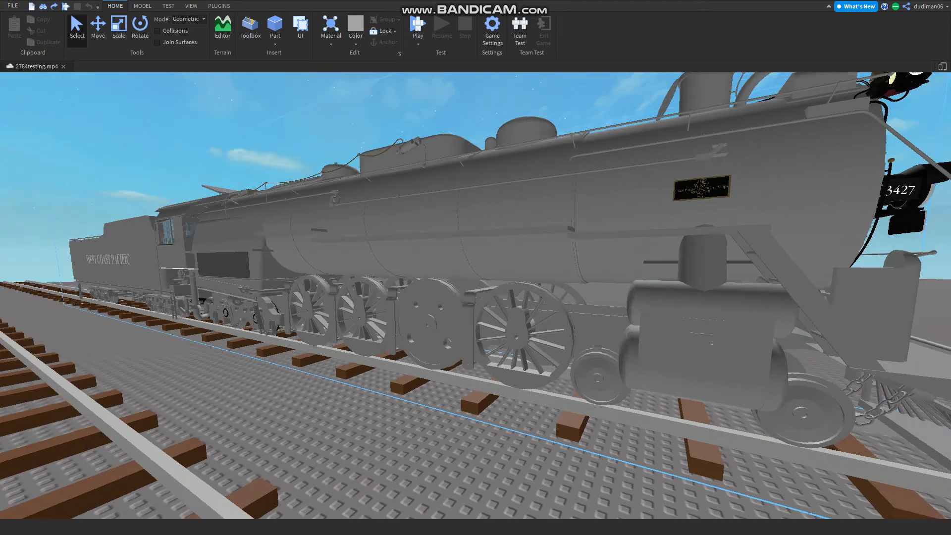
{"action": "key", "text": "w"}
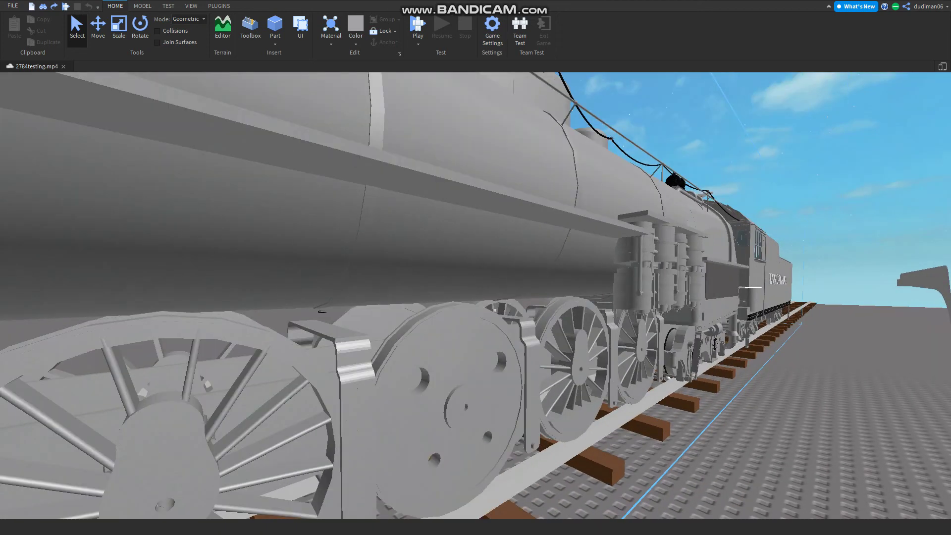
Step: Inspect the cab exterior, including its front and side windows, awning, armrest, roof and the adjoining tender front
{"action": "key", "text": "w"}
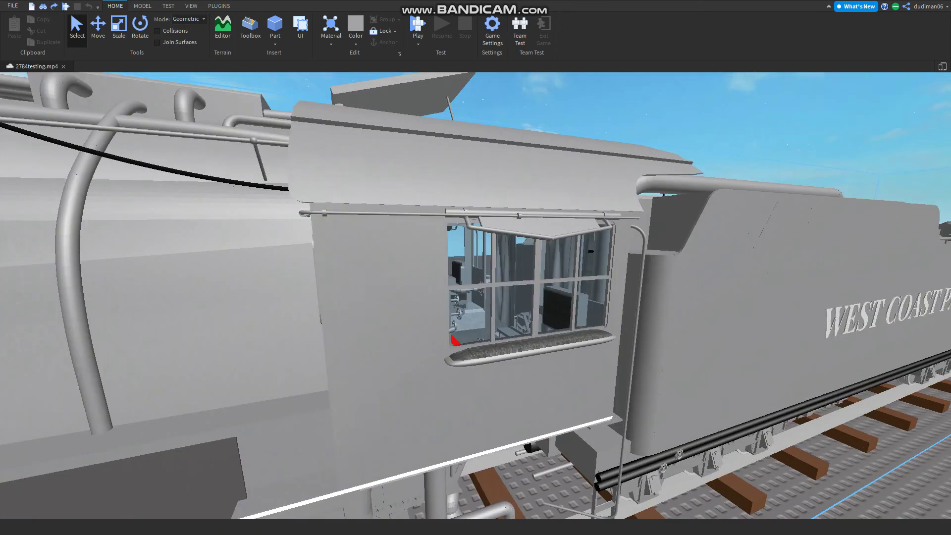
{"action": "key", "text": "w"}
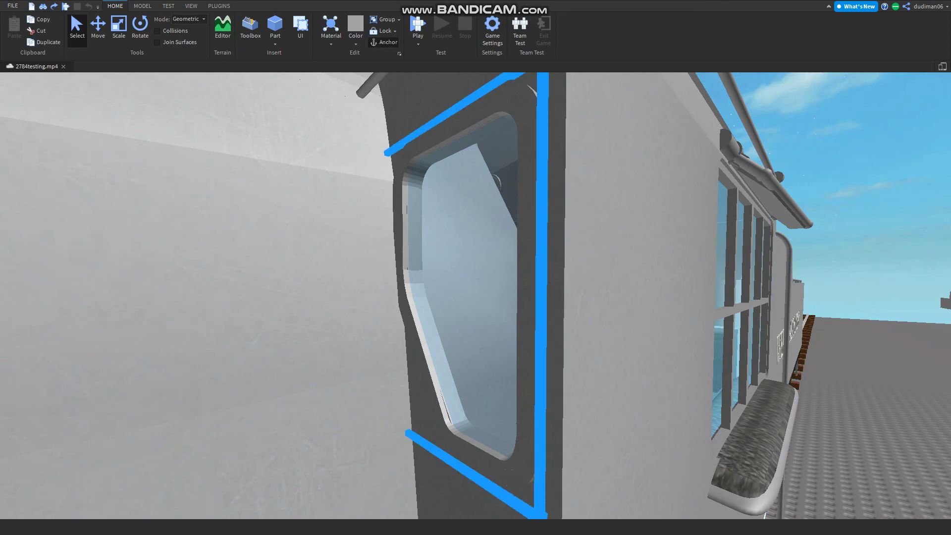
{"action": "key", "text": "s"}
{"action": "key", "text": "w"}
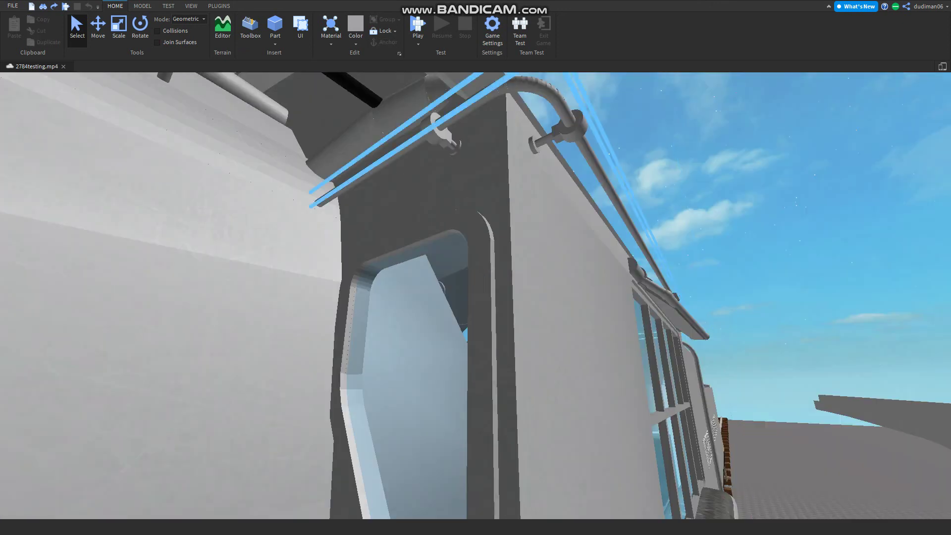
{"action": "key", "text": "s"}
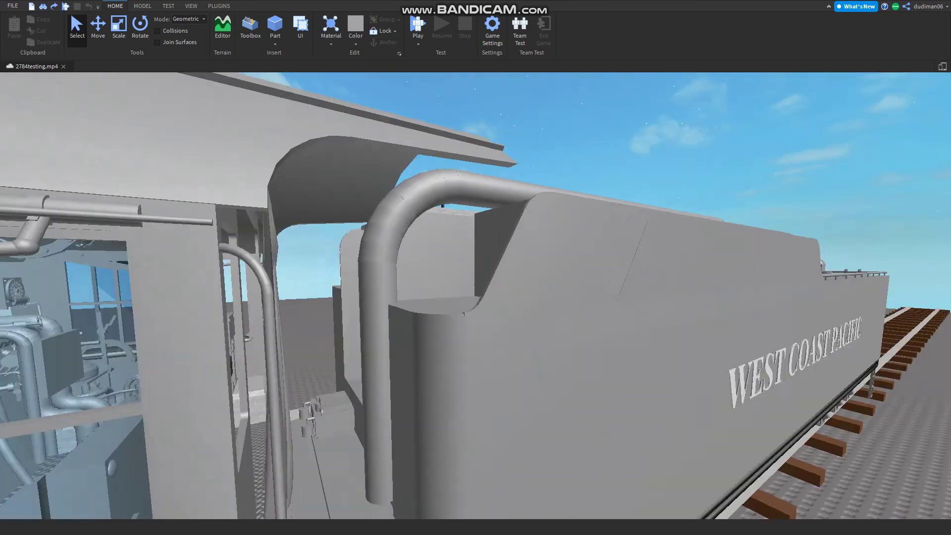
{"action": "key", "text": "w"}
{"action": "key", "text": "s"}
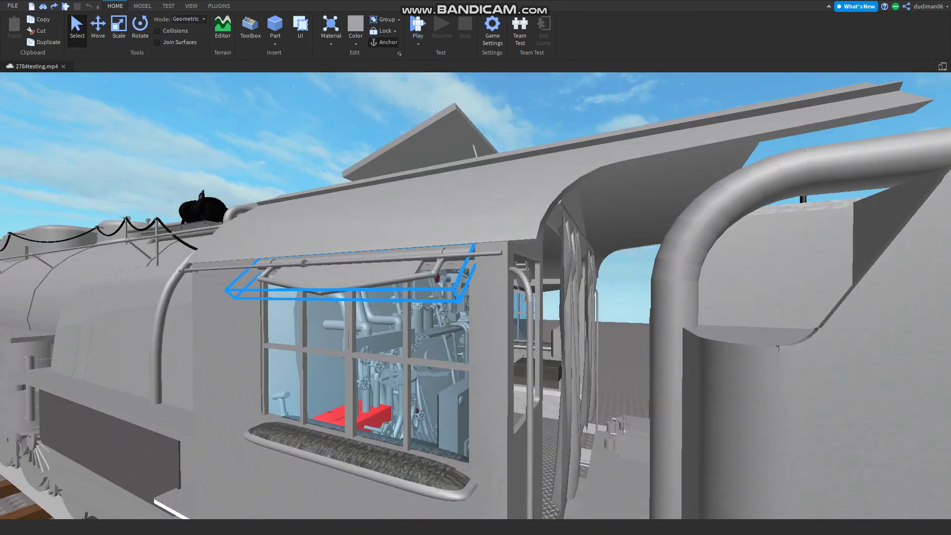
Step: Enter the cab and examine the rear curtains, seats and the backhead's pipes and valves
{"action": "key", "text": "w"}
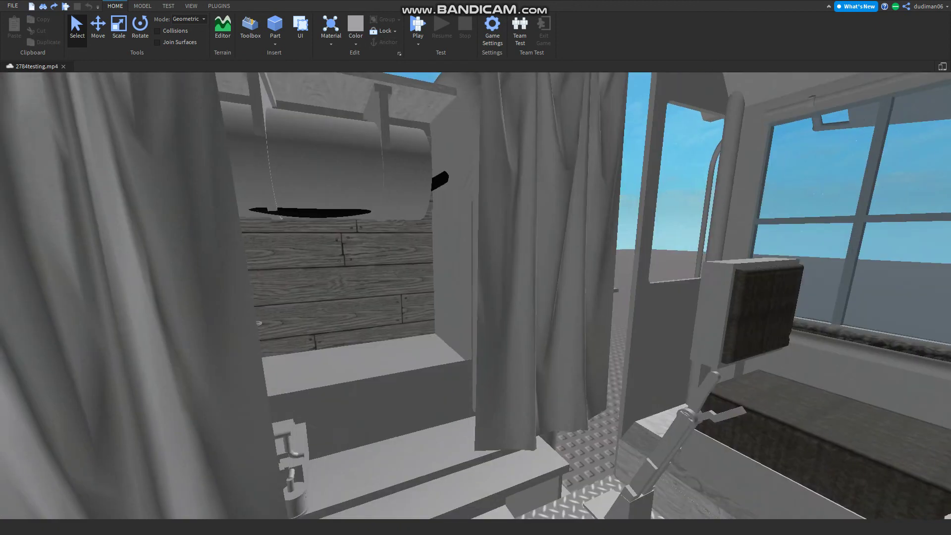
{"action": "right_click_drag", "start_coordinate": [476, 267], "coordinate": [763, 277]}
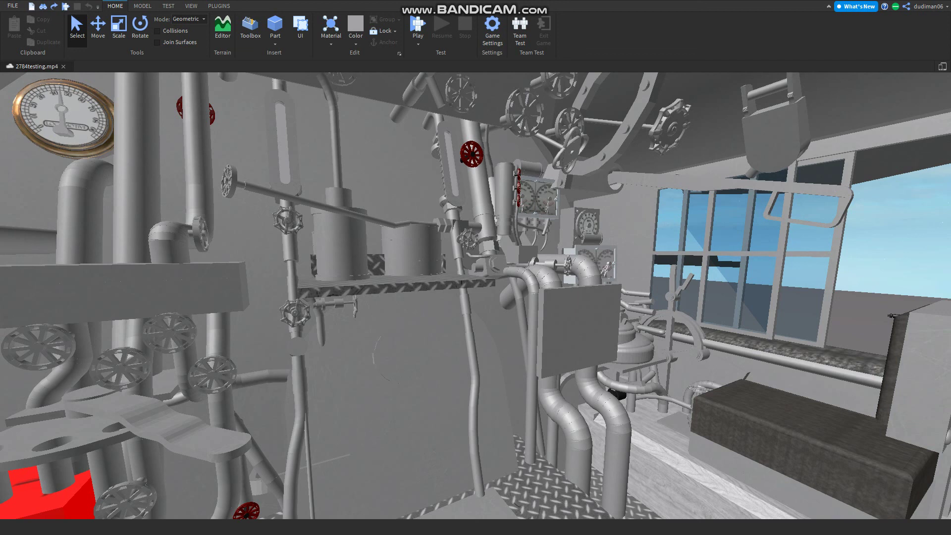
{"action": "mouse_move", "coordinate": [476, 268]}
{"action": "right_mouse_down"}
{"action": "mouse_move", "coordinate": [446, 218]}
{"action": "mouse_move", "coordinate": [466, 278]}
{"action": "right_mouse_up"}
{"action": "key", "text": "w"}
{"action": "key", "text": "s"}
Step: Examine the upper backhead with its valve wheels, pressure gauge and overhead manifold beneath the cab roof
{"action": "right_click_drag", "start_coordinate": [585, 174], "coordinate": [463, 149]}
{"action": "key", "text": "w"}
{"action": "key", "text": "w"}
{"action": "key", "text": "s"}
{"action": "key", "text": "w"}
{"action": "key", "text": "s"}
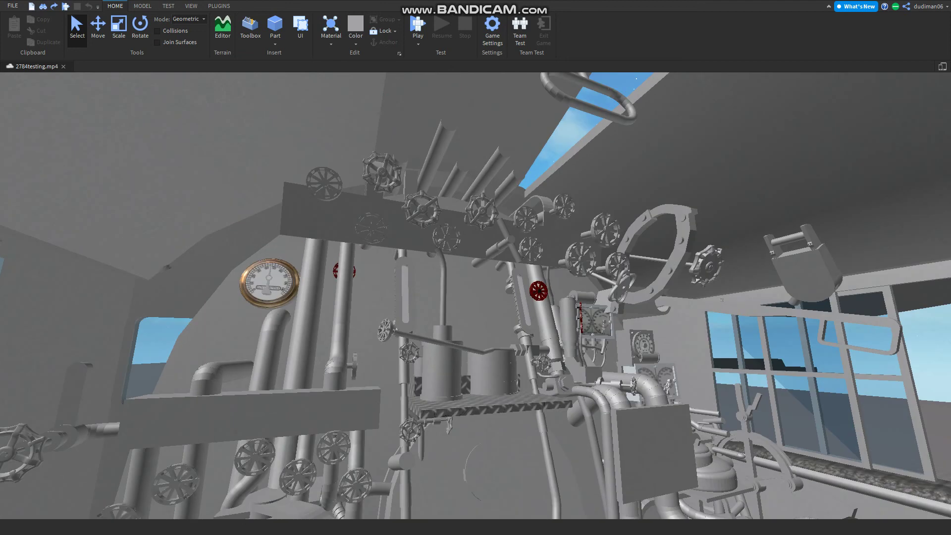
Step: Compare the controls on both sides of the cab, from the red valve block to the gauges by the opposite seat
{"action": "right_click_drag", "start_coordinate": [463, 148], "coordinate": [396, 188]}
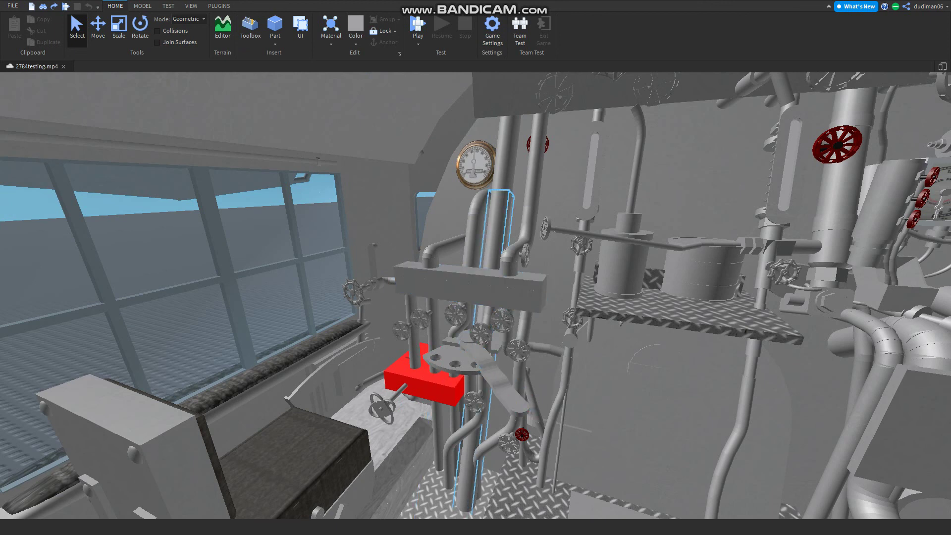
{"action": "right_click_drag", "start_coordinate": [396, 188], "coordinate": [571, 184]}
{"action": "key", "text": "w"}
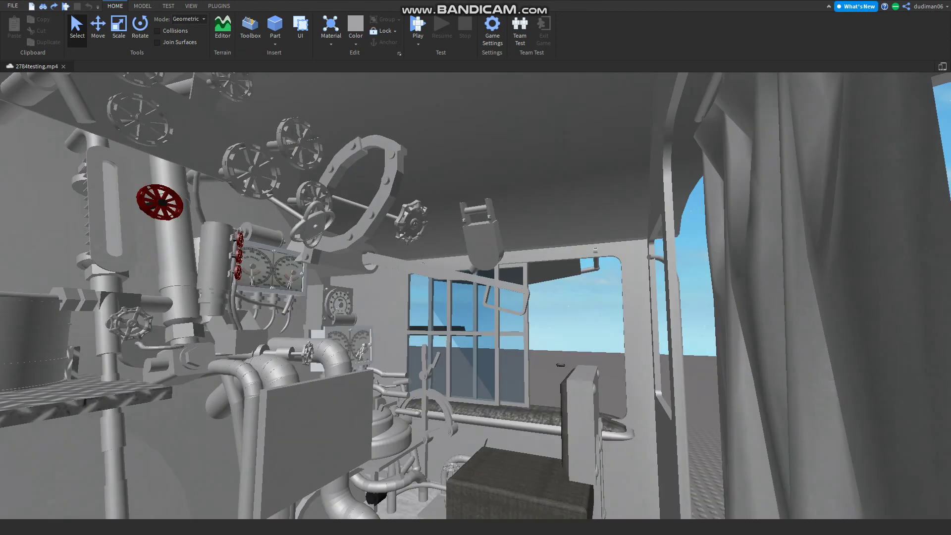
Step: Leave the cab and inspect its exterior side, then the whistle and pull cord on top of the boiler
{"action": "key", "text": "s"}
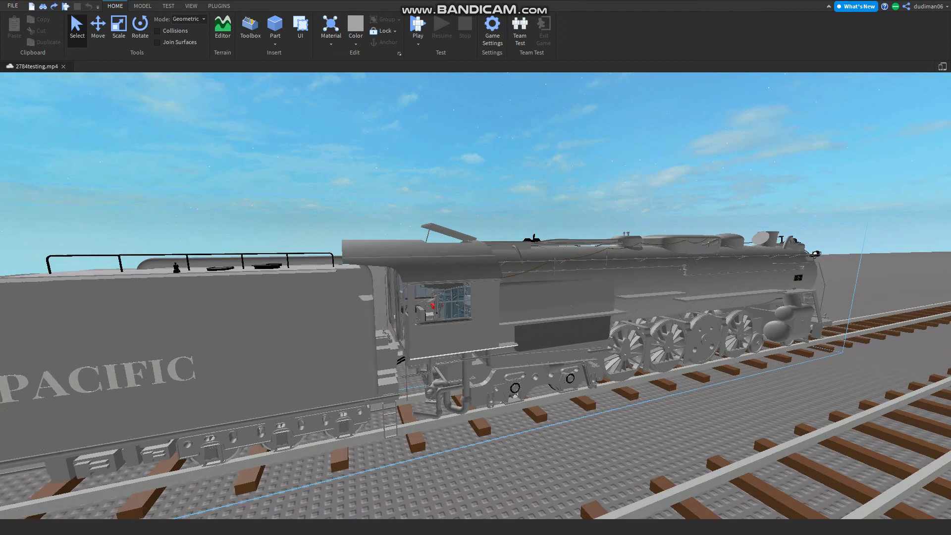
{"action": "key", "text": "w"}
{"action": "key", "text": "s"}
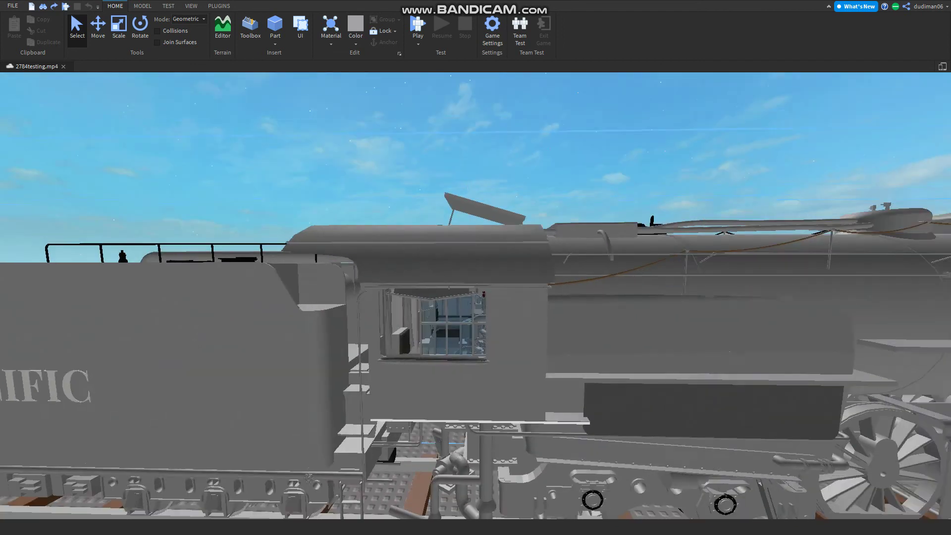
{"action": "key", "text": "w"}
{"action": "key", "text": "w"}
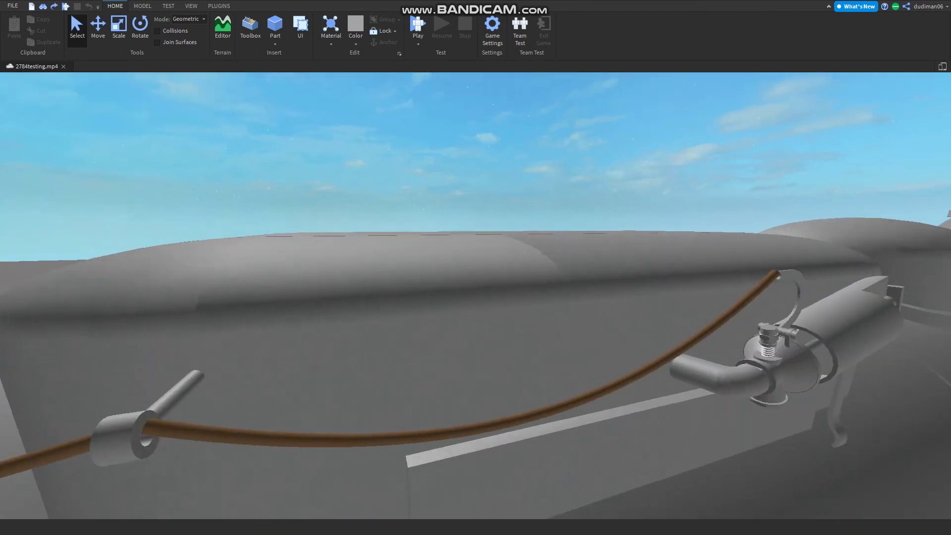
{"action": "key", "text": "s"}
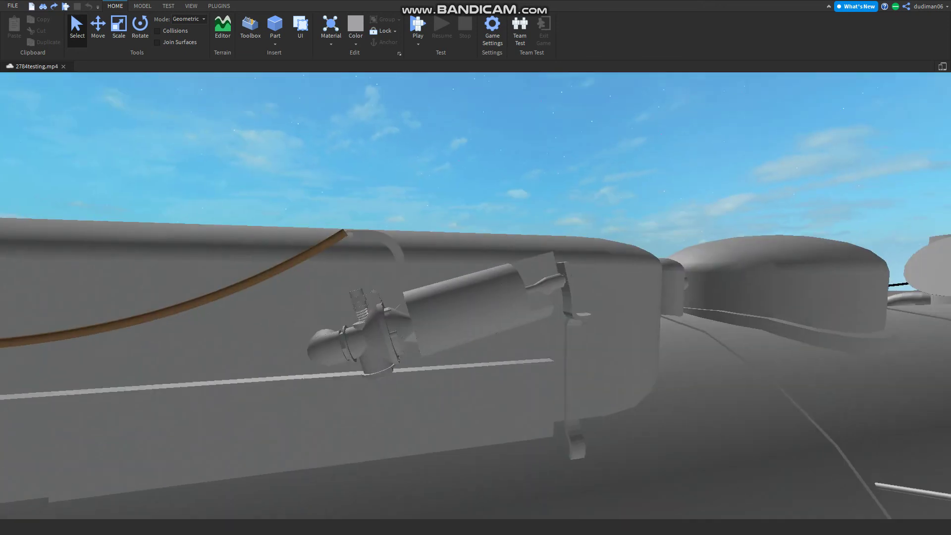
Step: Inspect the whistle beside the boiler-top casing, then the smokestack rim and the brass bell at the front
{"action": "key", "text": "w"}
{"action": "key", "text": "s"}
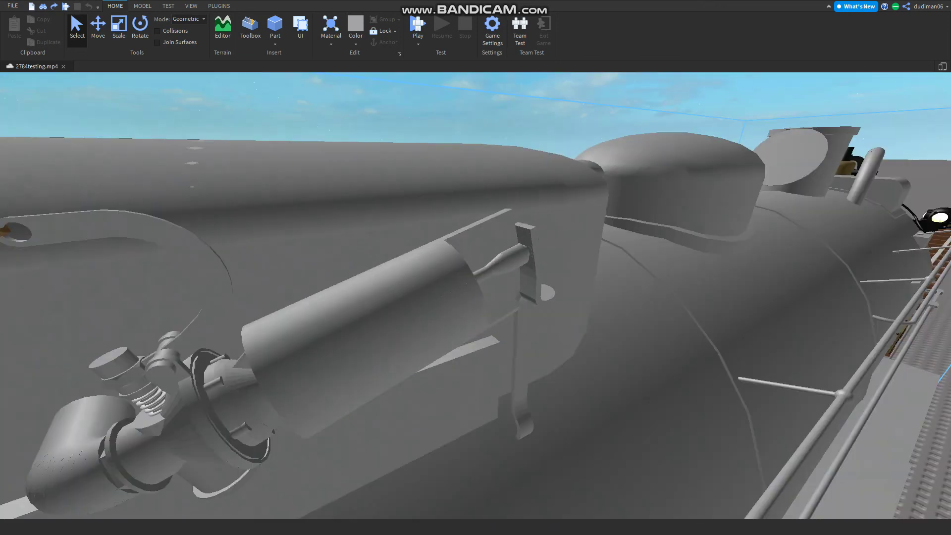
{"action": "key", "text": "w"}
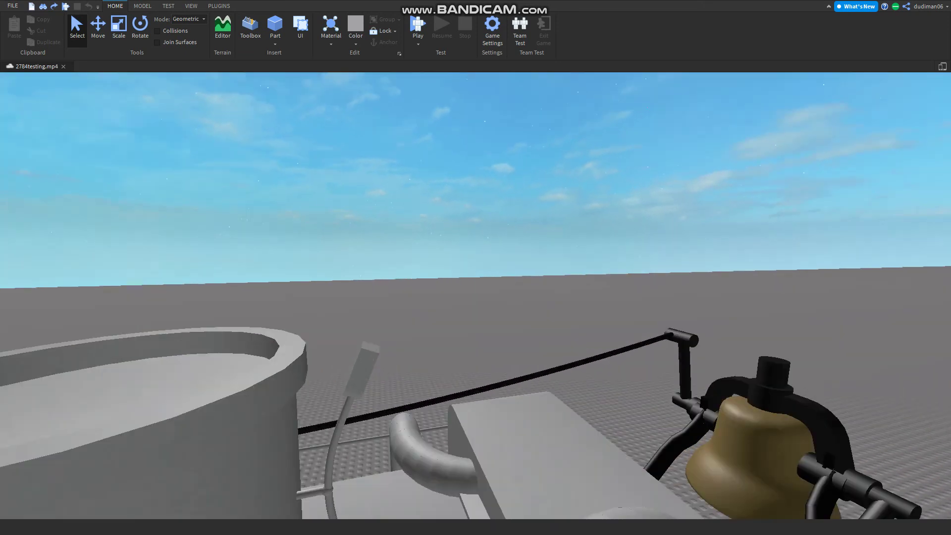
{"action": "key", "text": "s"}
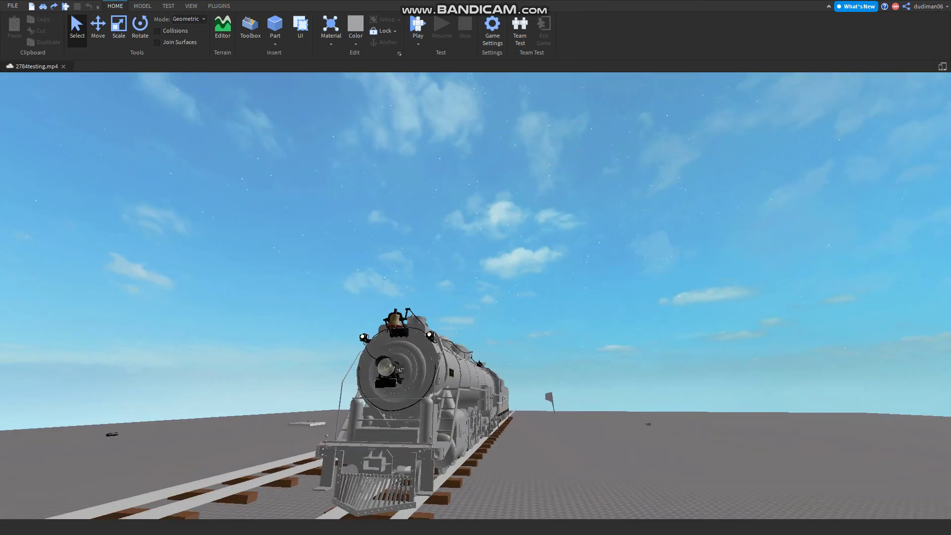
Step: Examine the smokebox front with its headlight, 3427 number board, bolted door ring and curved black handrail
{"action": "key", "text": "w"}
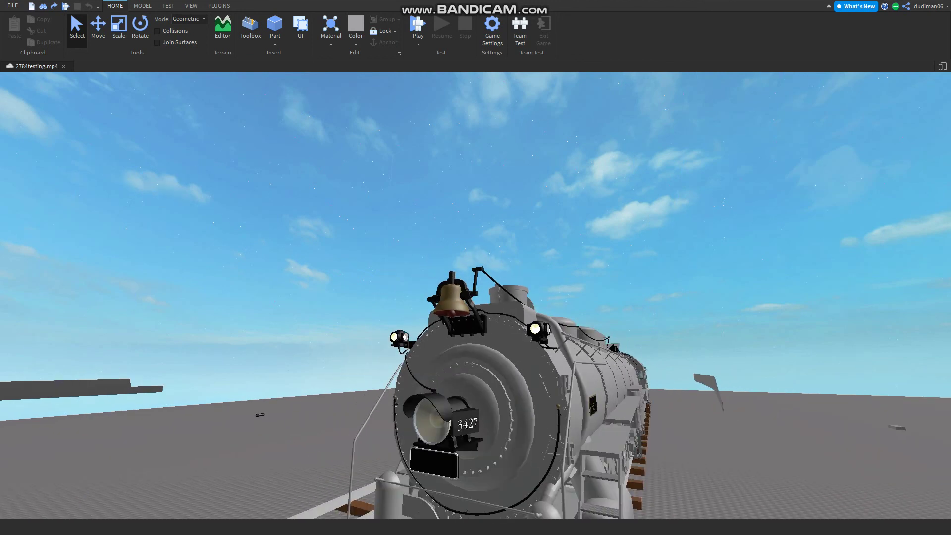
{"action": "key", "text": "w"}
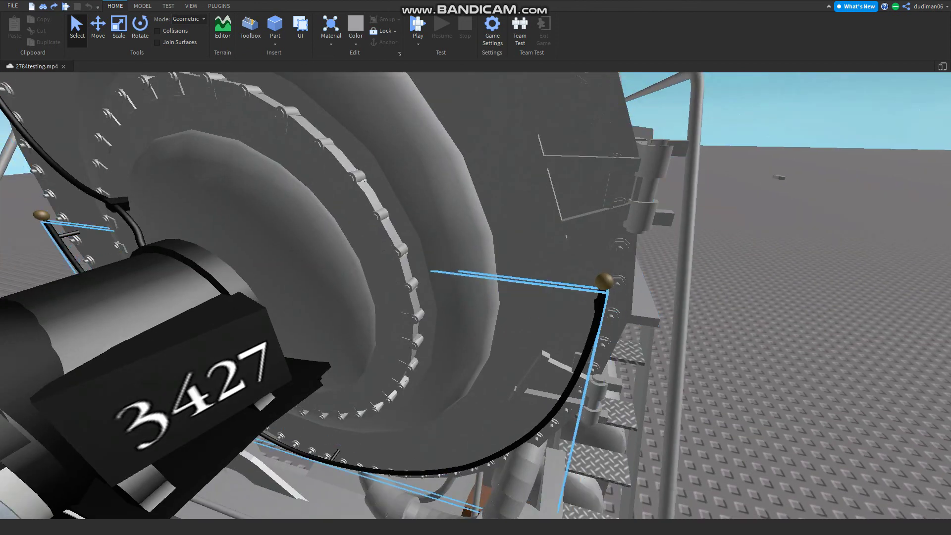
{"action": "key", "text": "w"}
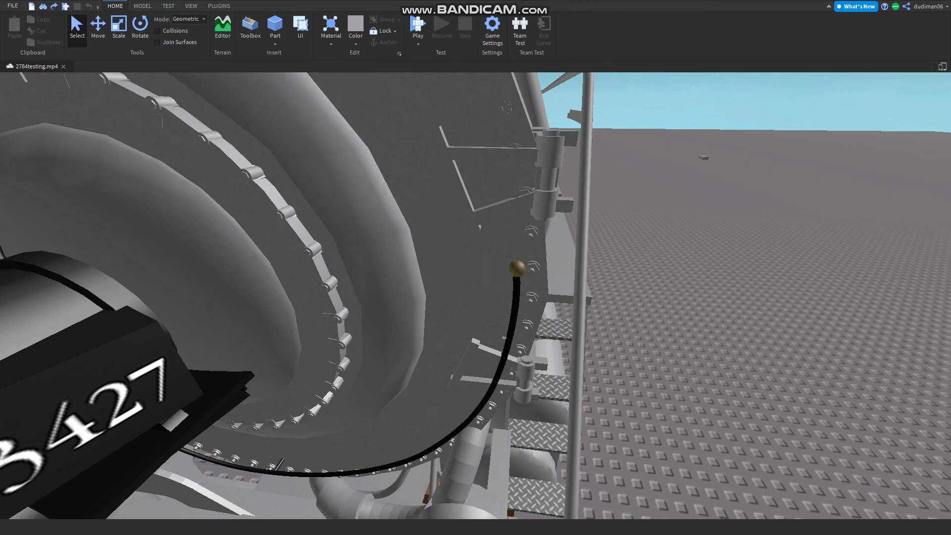
{"action": "key", "text": "s"}
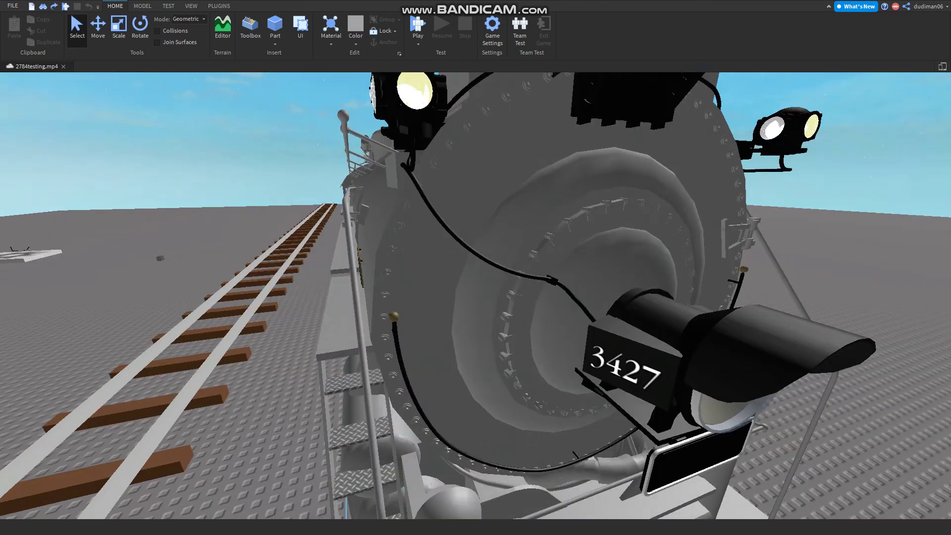
{"action": "key", "text": "s"}
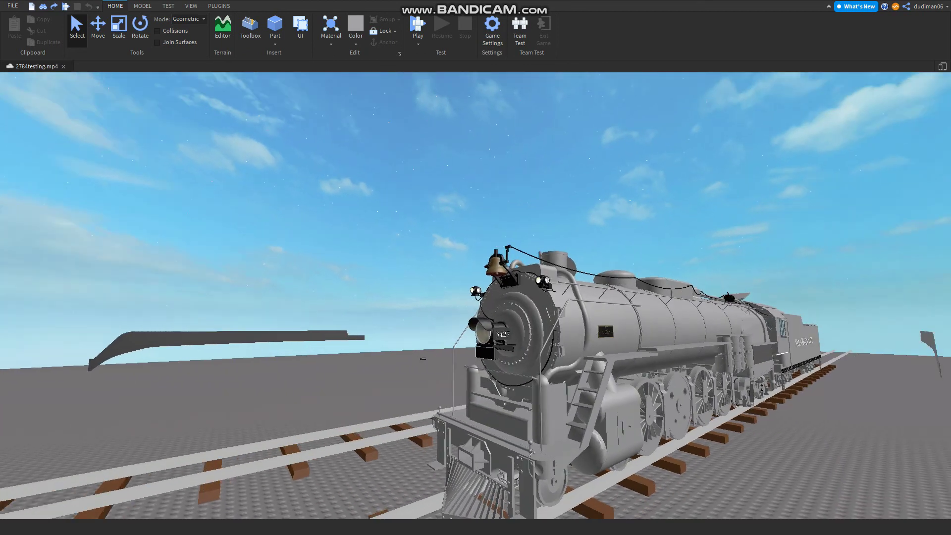
Step: Examine the spoked and disc driving wheels along the locomotive's side, both close up and in the full view
{"action": "key", "text": "d"}
{"action": "key", "text": "d"}
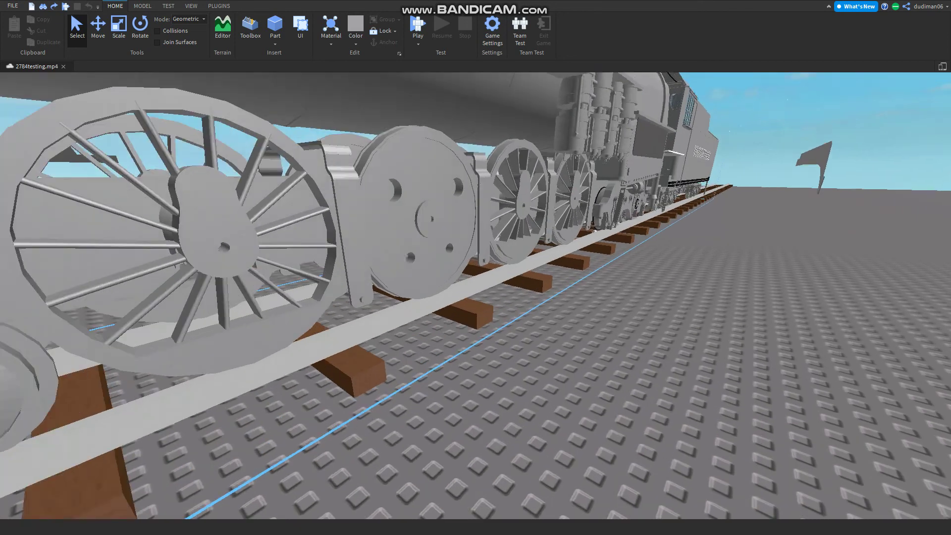
{"action": "key", "text": "s"}
{"action": "key", "text": "s"}
{"action": "key", "text": "a"}
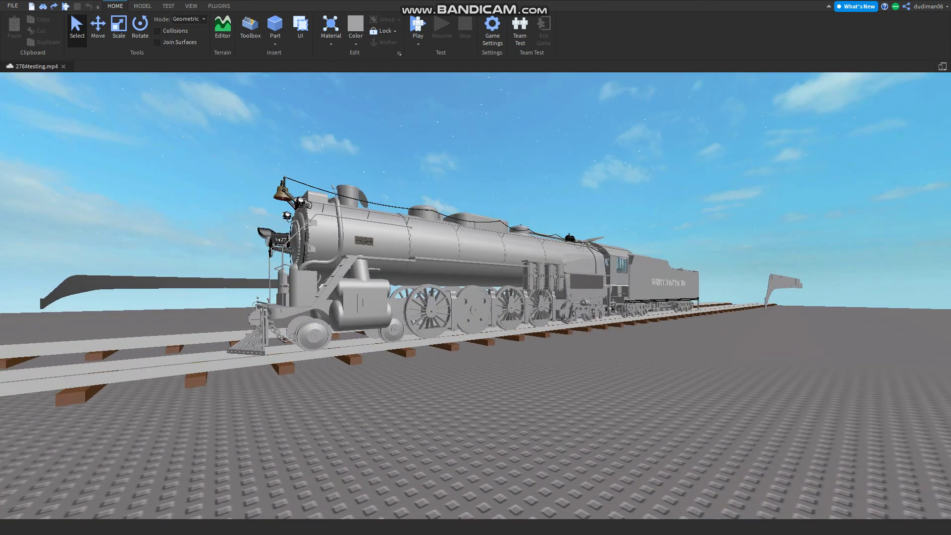
{"action": "key", "text": "w"}
{"action": "key", "text": "w"}
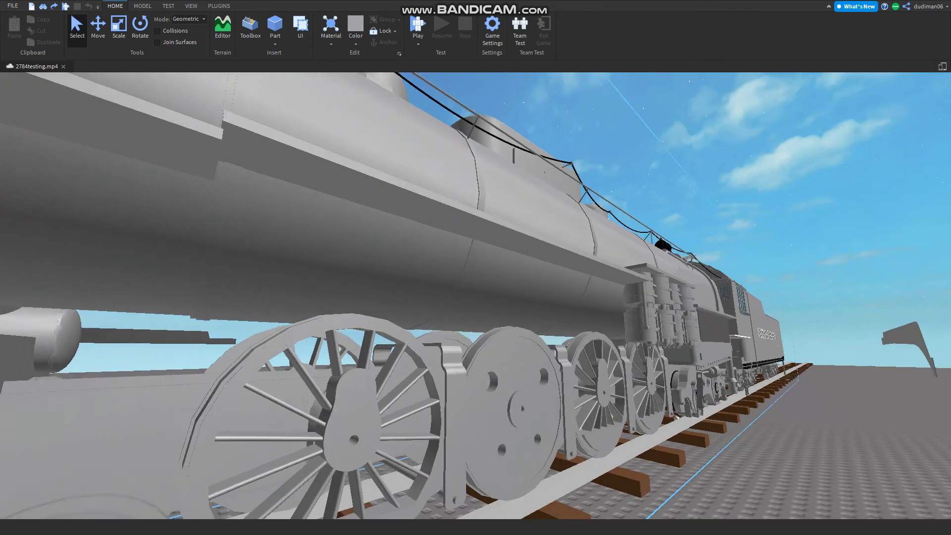
Step: Inspect the wheels and cylinder from the side, then the axles and frame beneath the boiler
{"action": "key", "text": "s"}
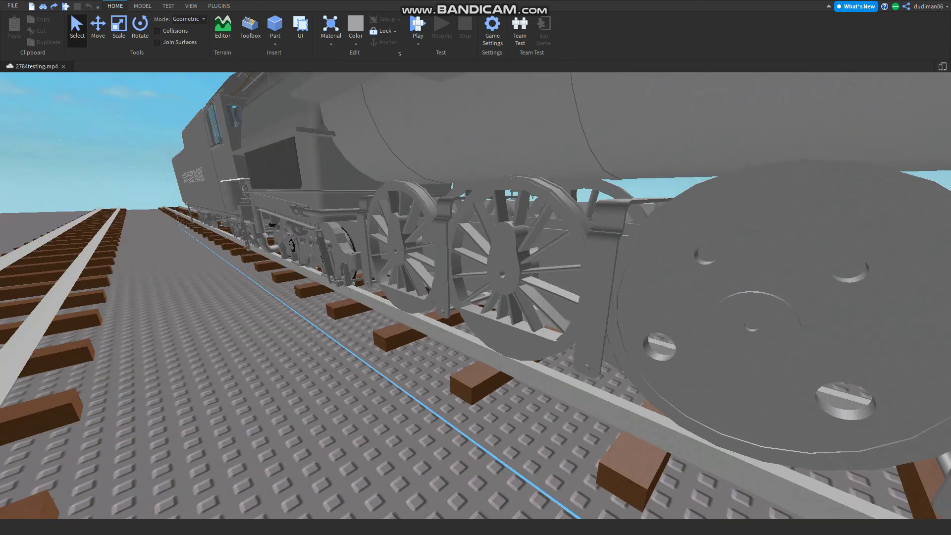
{"action": "key", "text": "d"}
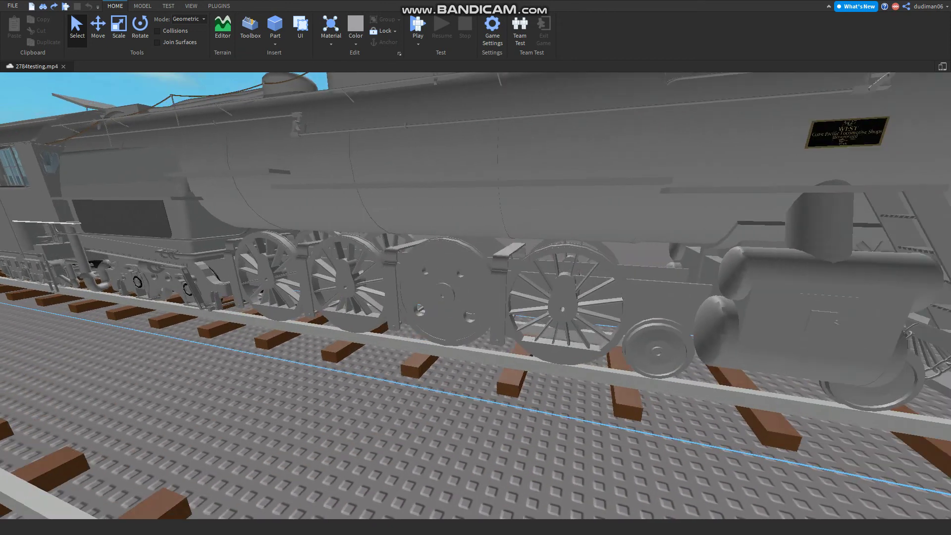
{"action": "key", "text": "a"}
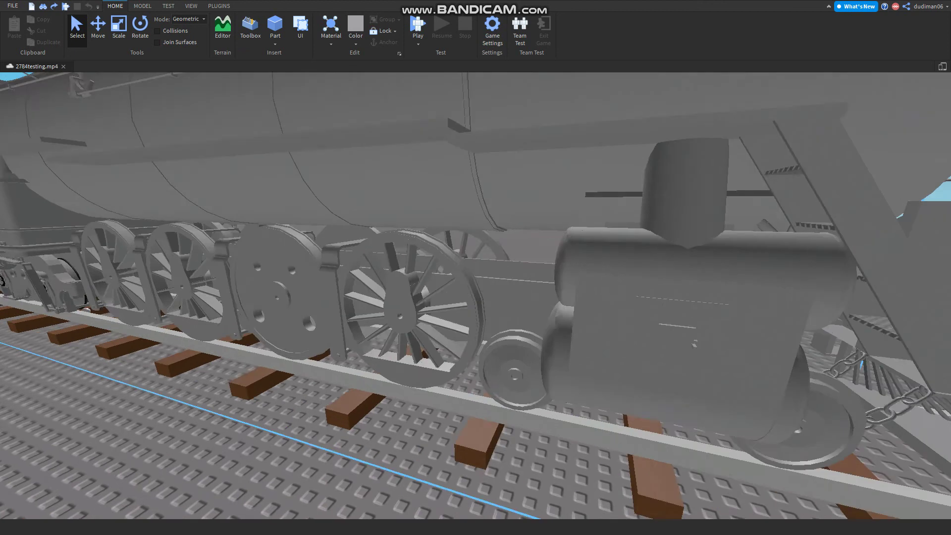
{"action": "key", "text": "d"}
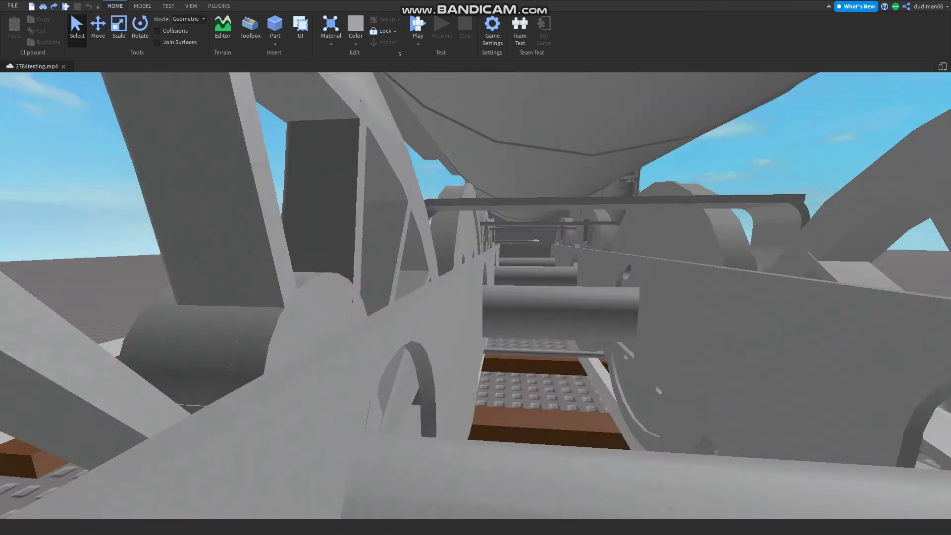
{"action": "key", "text": "s"}
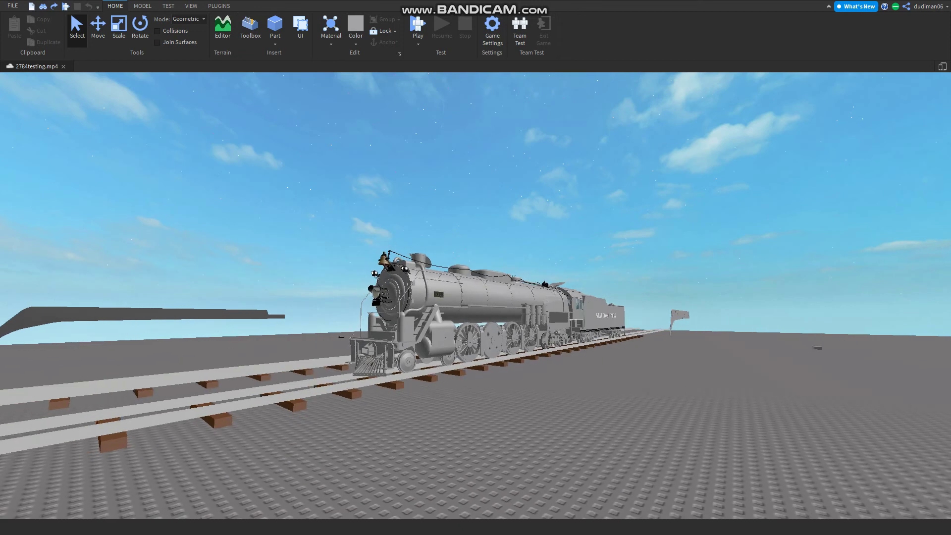
Step: Follow the locomotive's side past the pumps and cab to the tender's WEST COAST PACIFIC lettering, then view the full side profile
{"action": "key", "text": "w"}
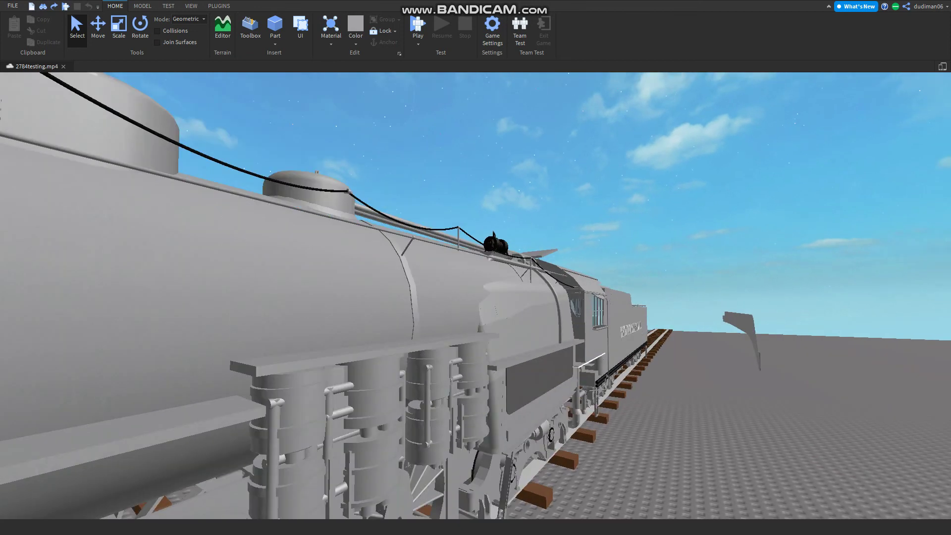
{"action": "key", "text": "a"}
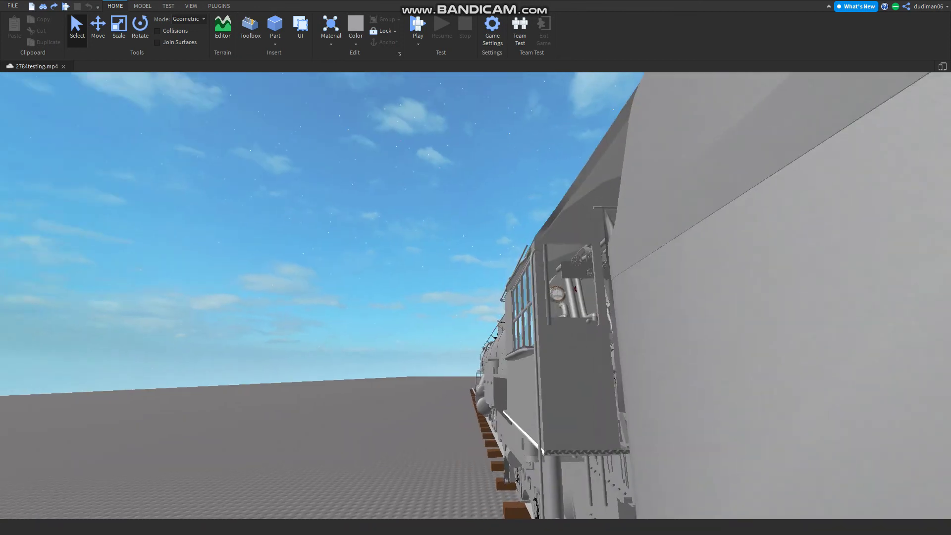
{"action": "key", "text": "a"}
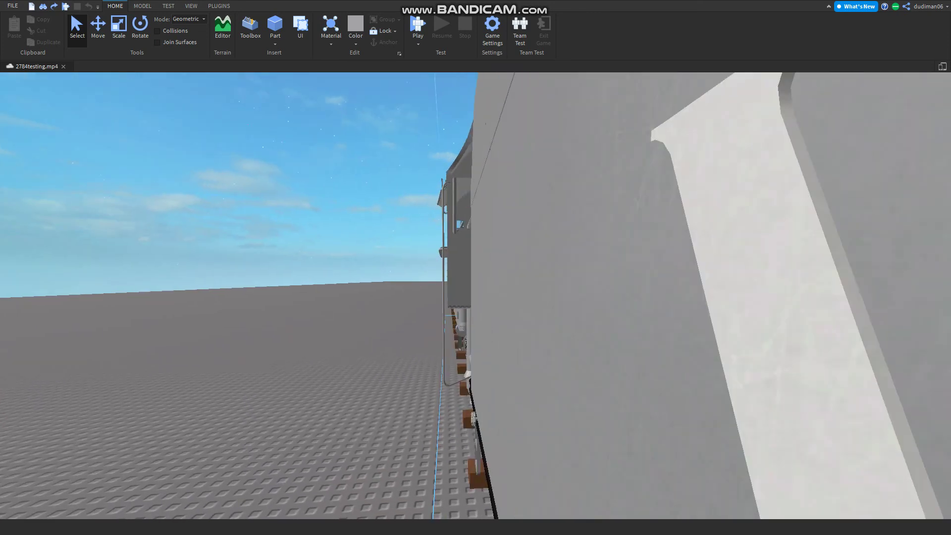
{"action": "key", "text": "s"}
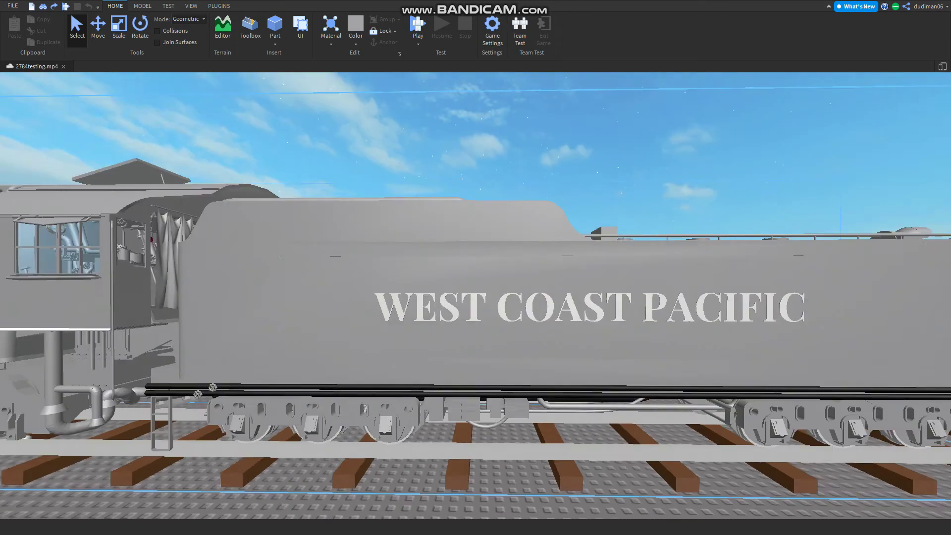
{"action": "key", "text": "s"}
{"action": "key", "text": "s"}
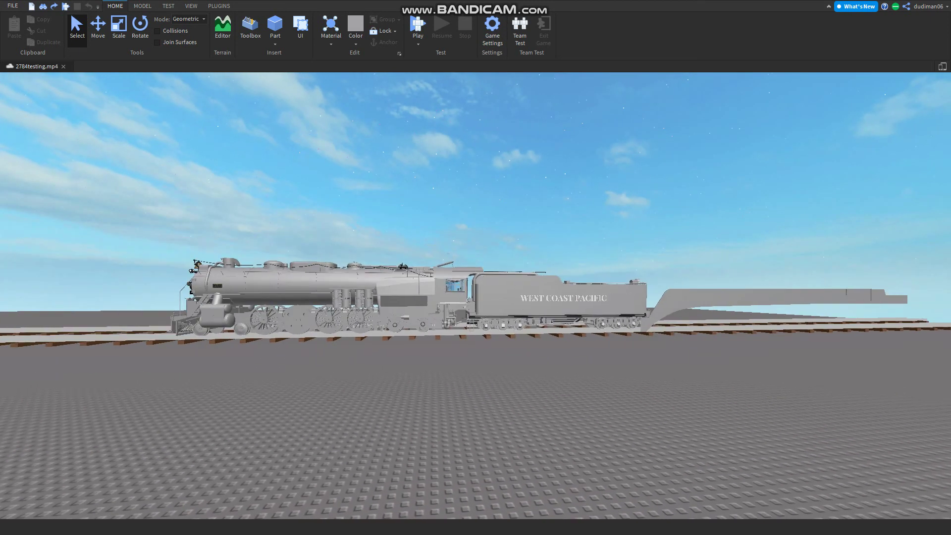
{"action": "key", "text": "w"}
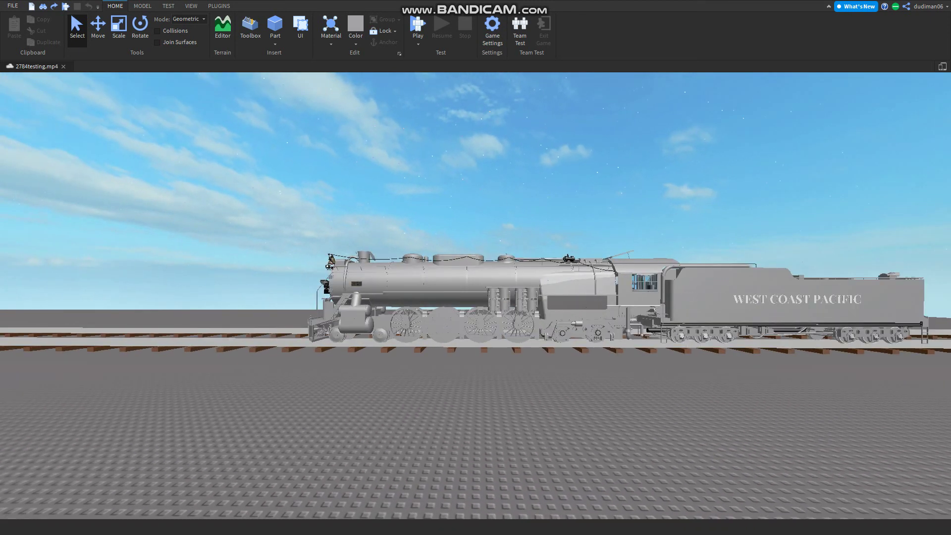
Step: View the complete locomotive and tender from a three-quarter front angle at several distances
{"action": "right_click_drag", "start_coordinate": [475, 297], "coordinate": [392, 288]}
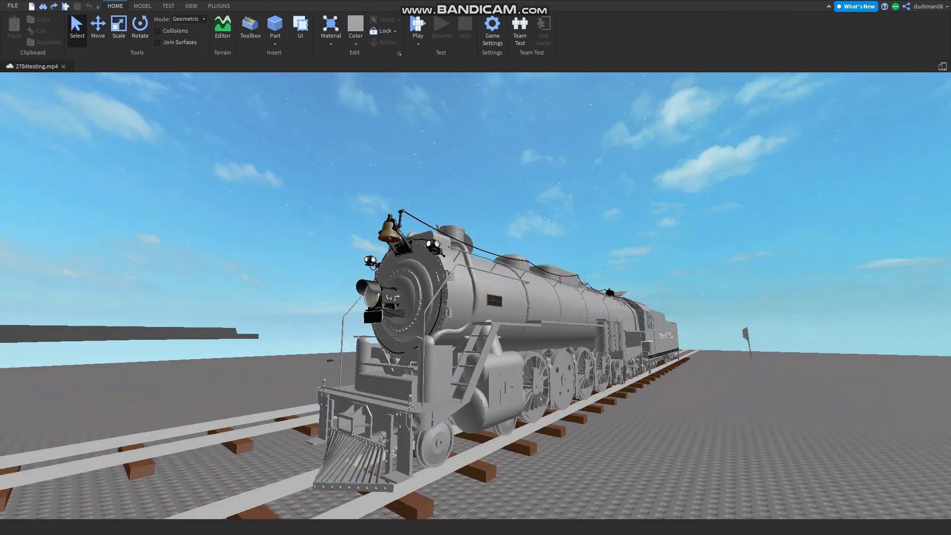
{"action": "key", "text": "s"}
{"action": "key", "text": "s"}
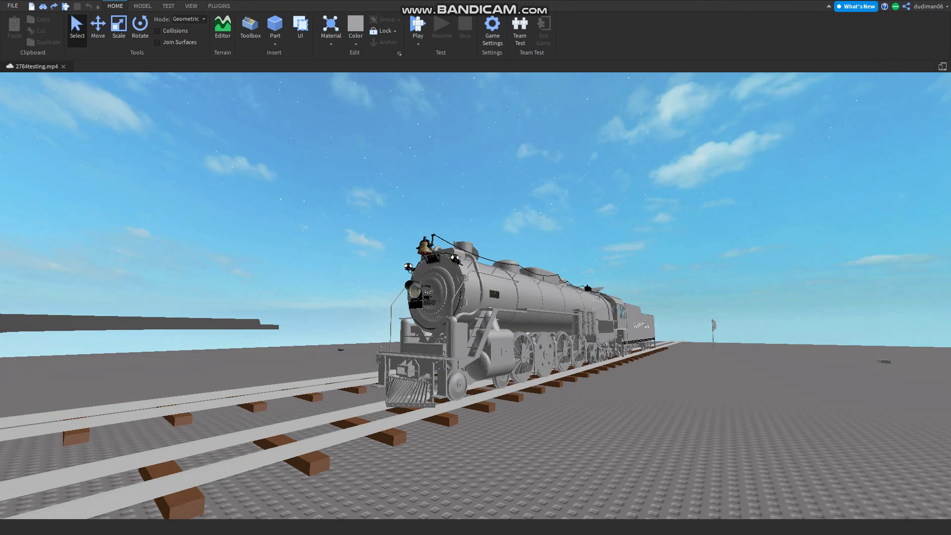
{"action": "key", "text": "s"}
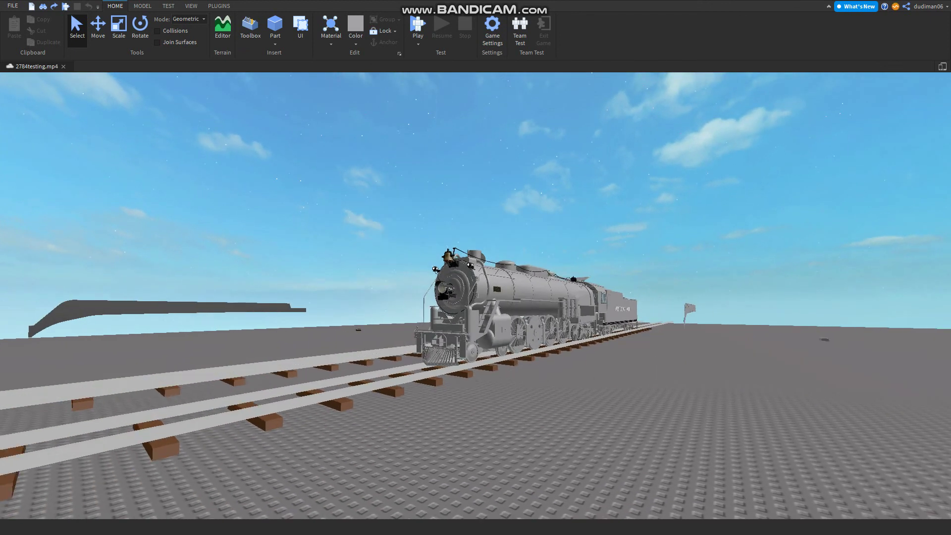
{"action": "key", "text": "e"}
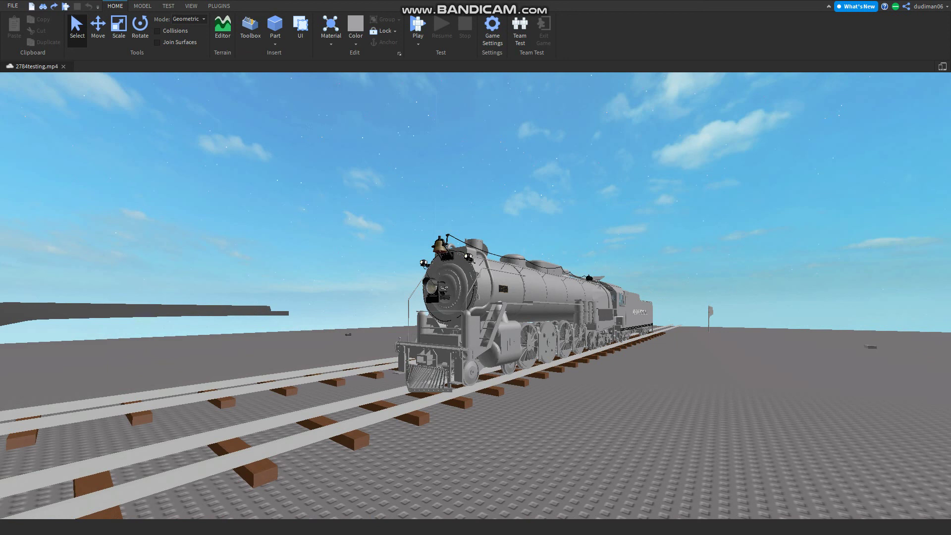
{"action": "key", "text": "s"}
{"action": "key", "text": "d"}
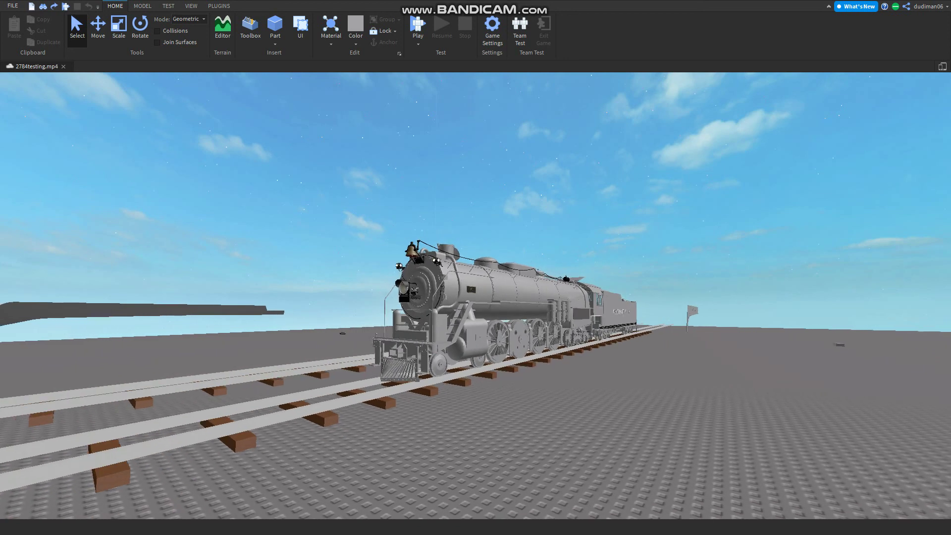
{"action": "key", "text": "w"}
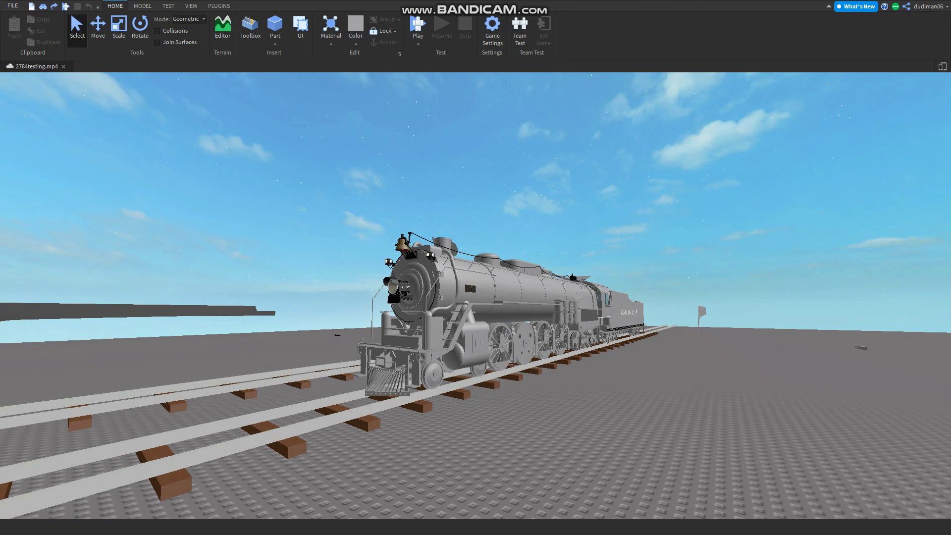